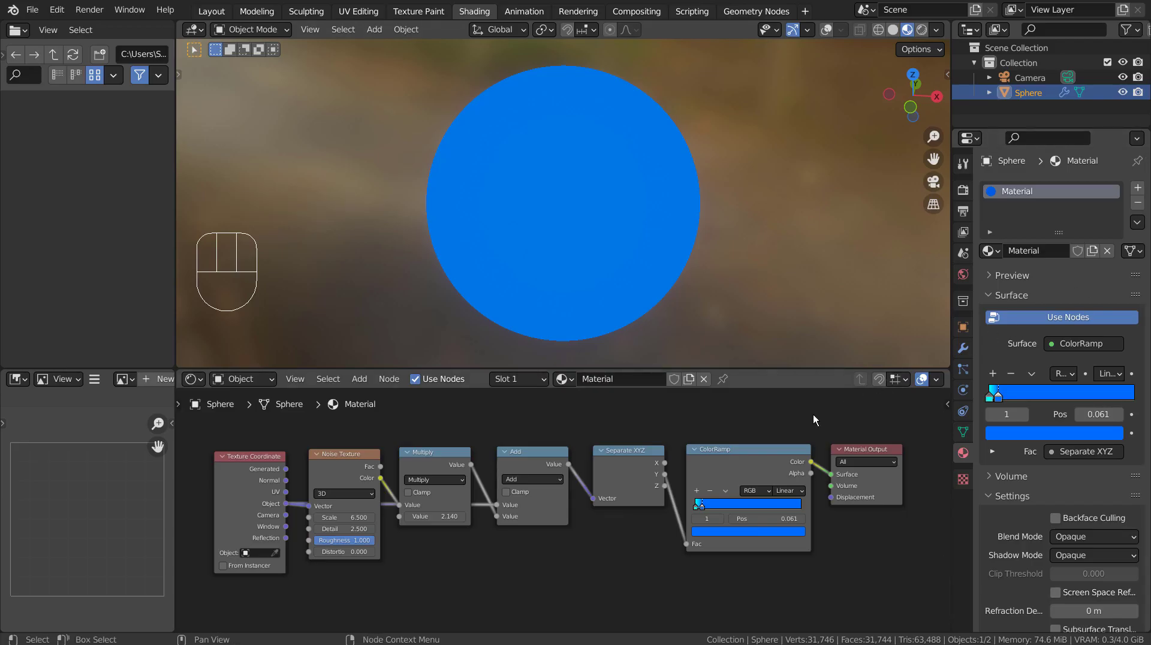
Step: Drag the Multiply node's Value to 2.050 so the sphere turns solid blue
click(447, 516)
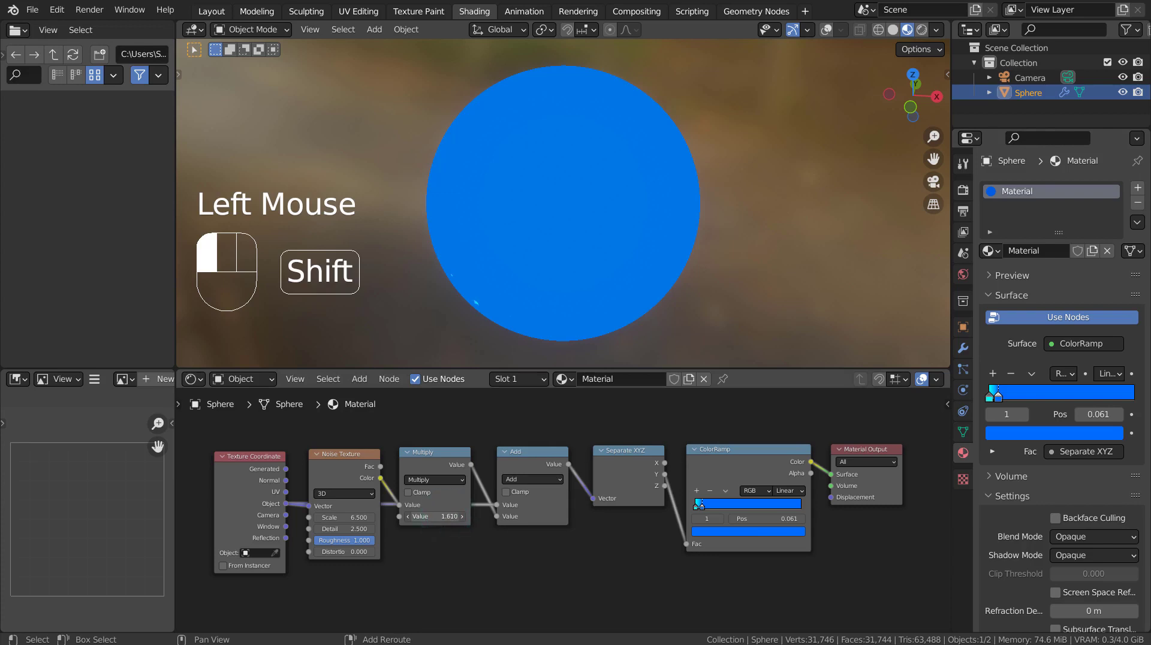
shift+drag(446, 516, 367, 516)
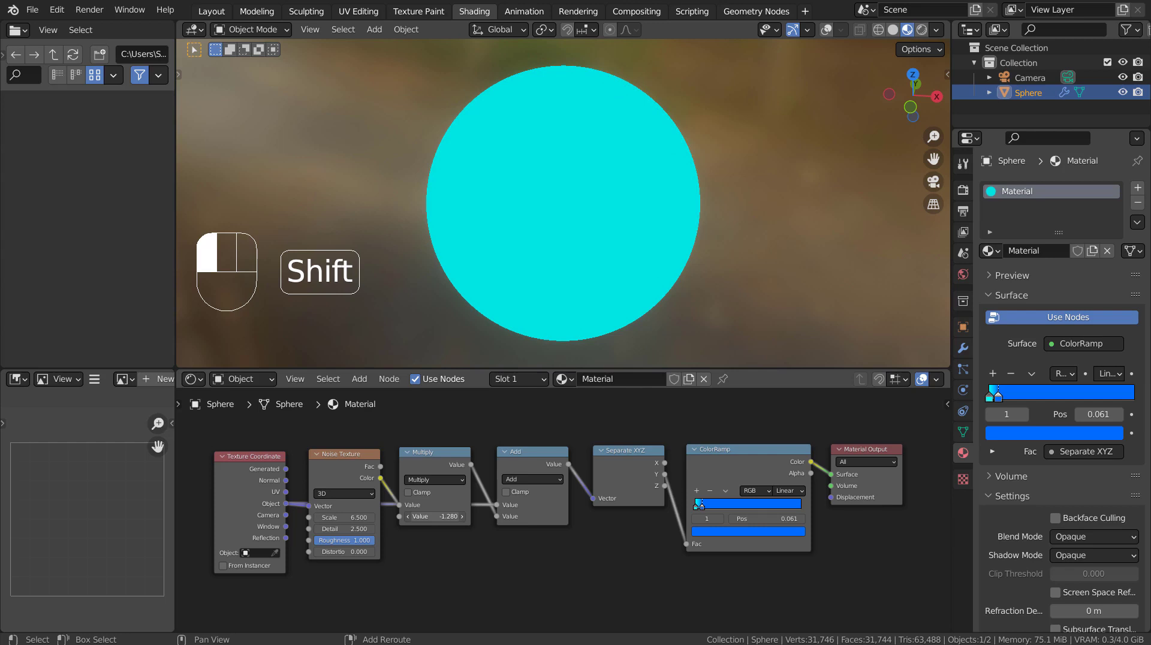
shift+drag(367, 516, 440, 516)
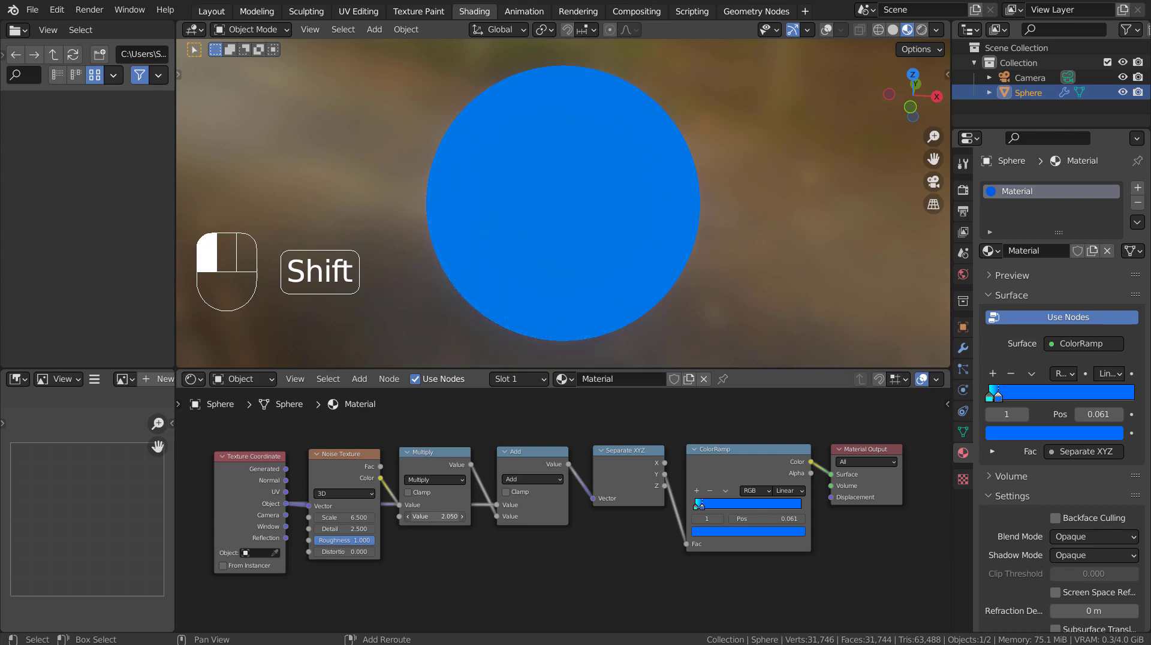
shift+drag(471, 517, 482, 507)
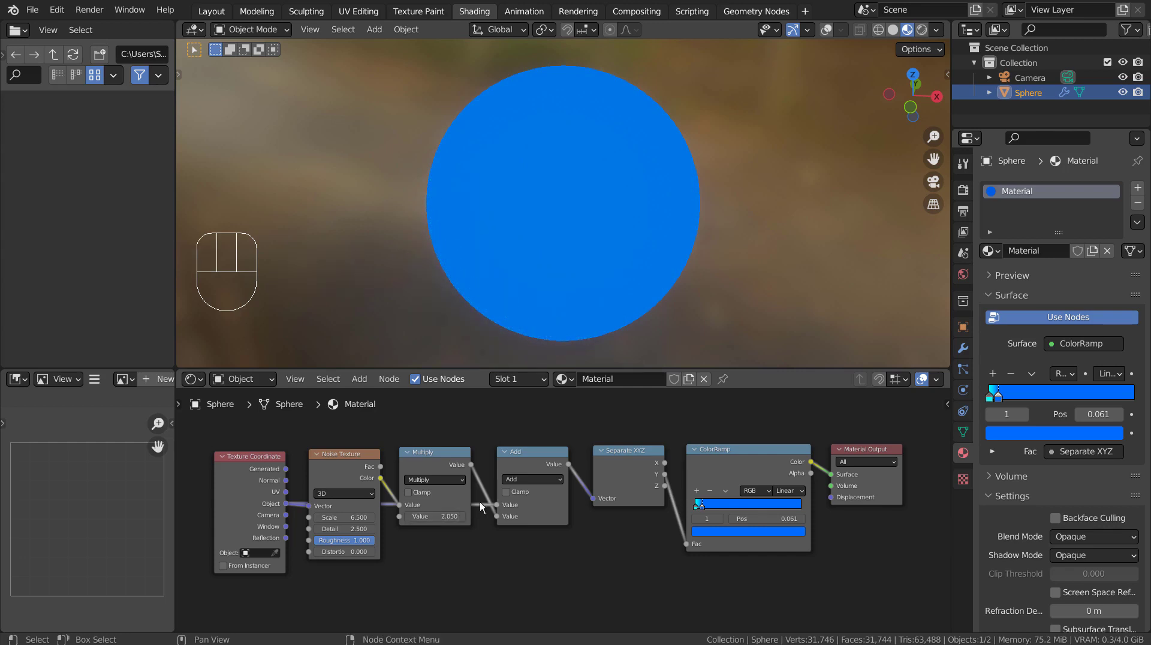
Step: Maximize the node editor to fill the window and frame the node chain
click(747, 413)
key(ctrl+space)
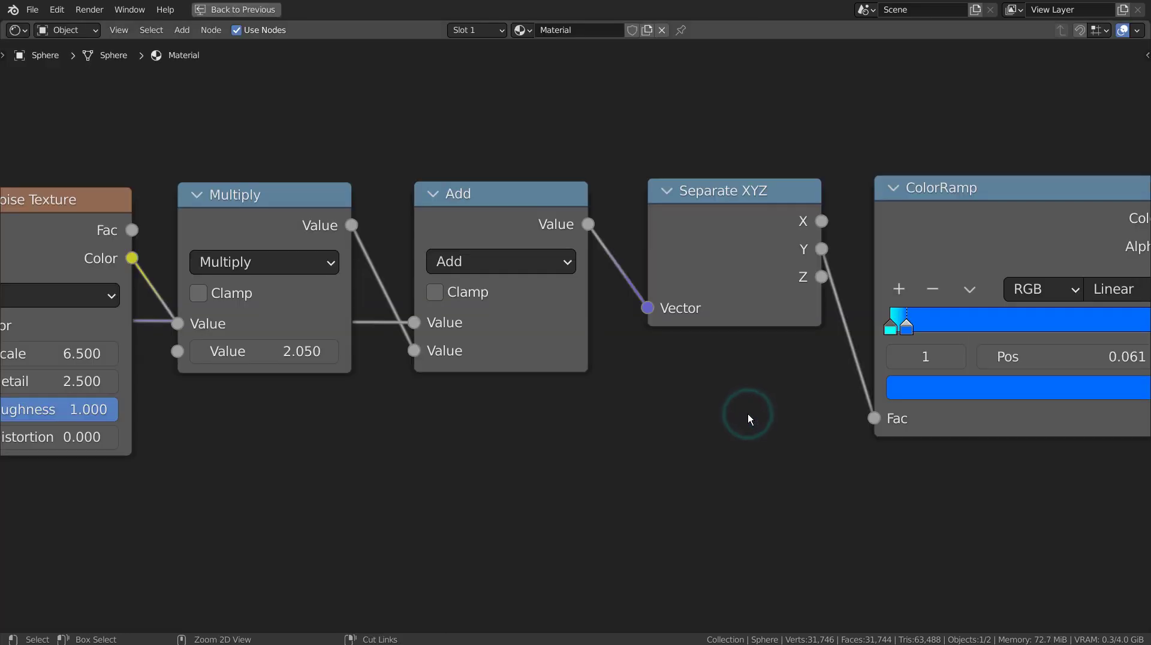
scroll(747, 413, down, 2)
scroll(746, 414, down, 1)
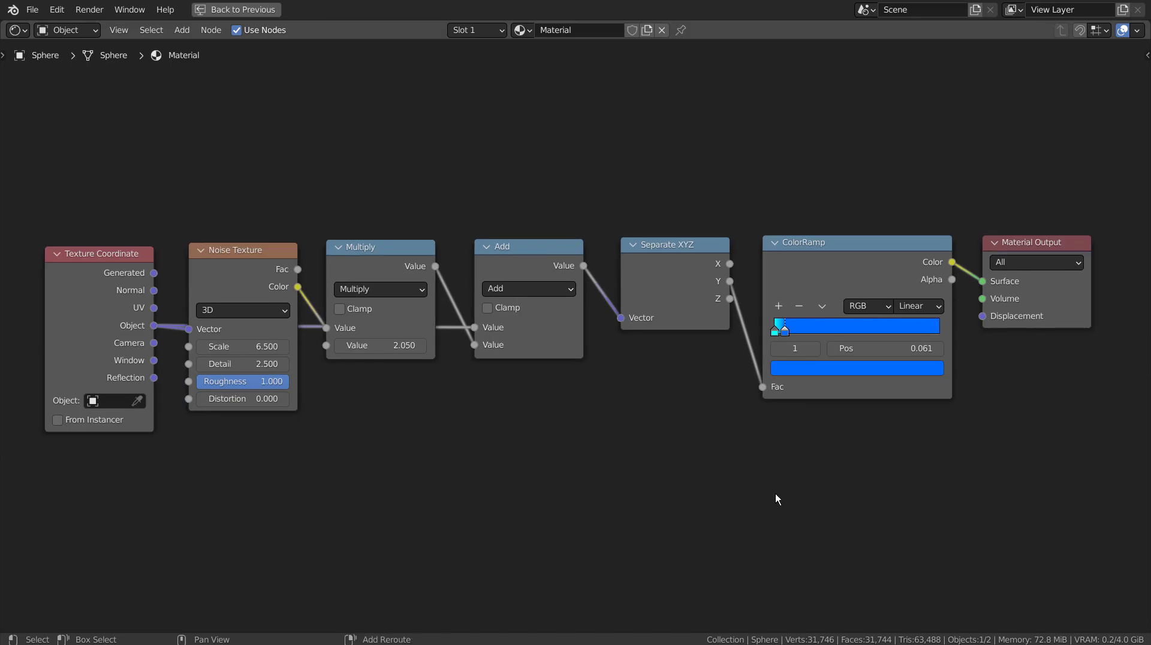
shift+middle_drag(776, 496, 790, 449)
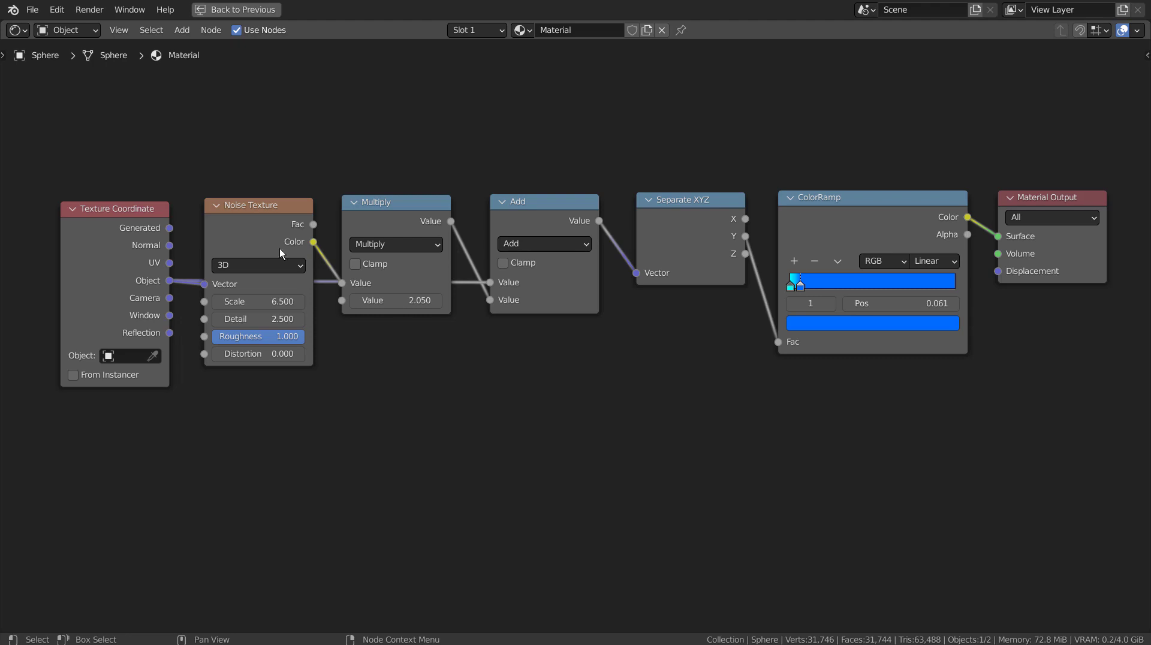
Step: Move Texture Coordinate down to inspect its links, return it, and restore the Shading layout
drag(137, 217, 128, 433)
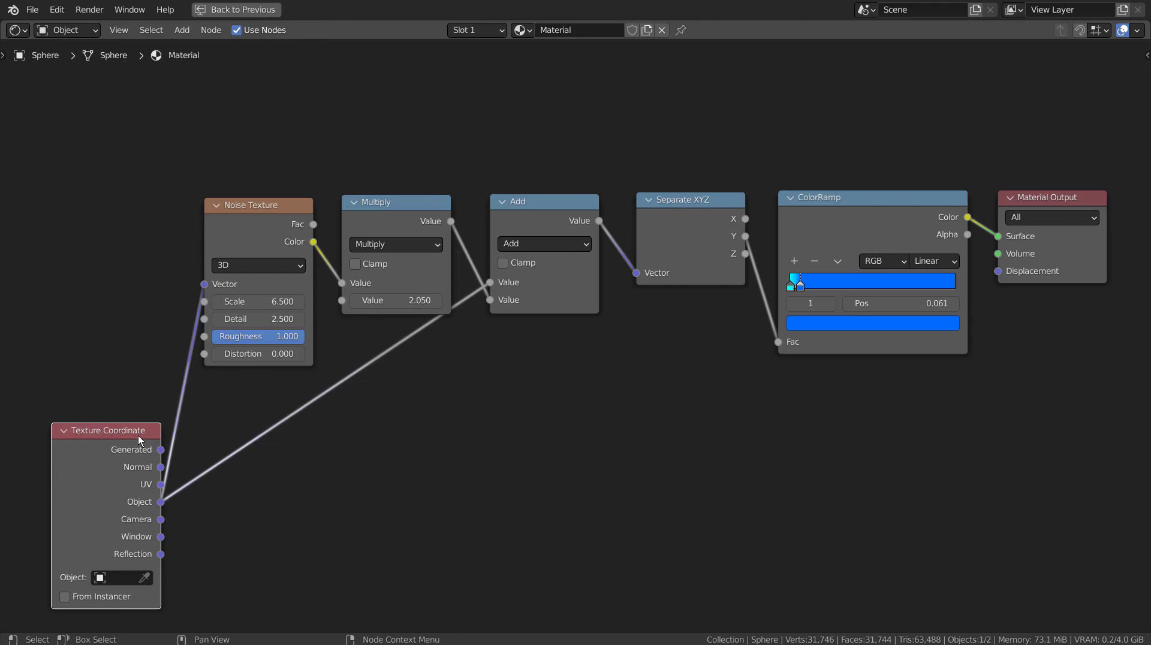
drag(121, 432, 152, 225)
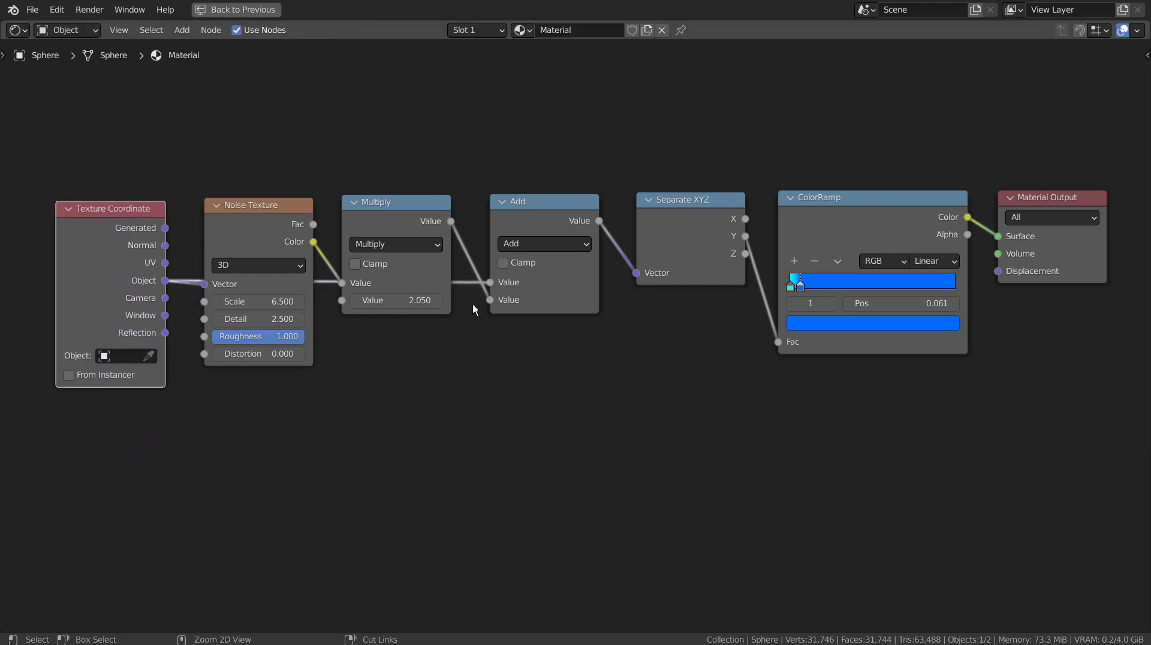
key(ctrl+space)
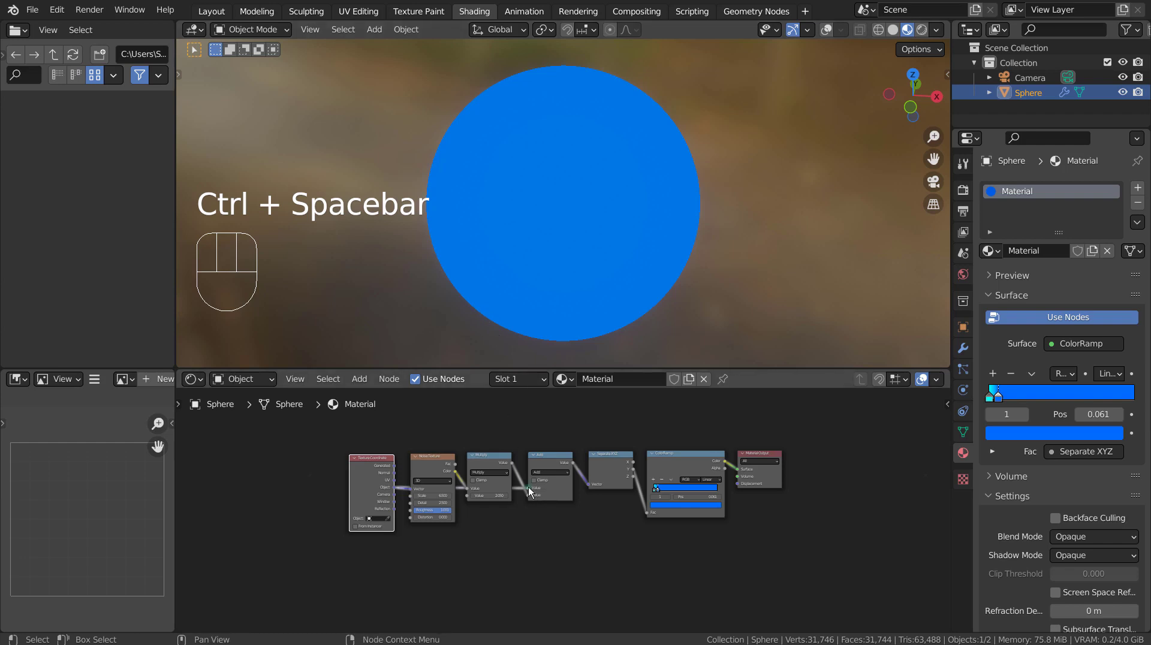
Step: Reconnect Texture Coordinate's Object output into the Add node and settle Multiply at 2.030
drag(527, 486, 519, 536)
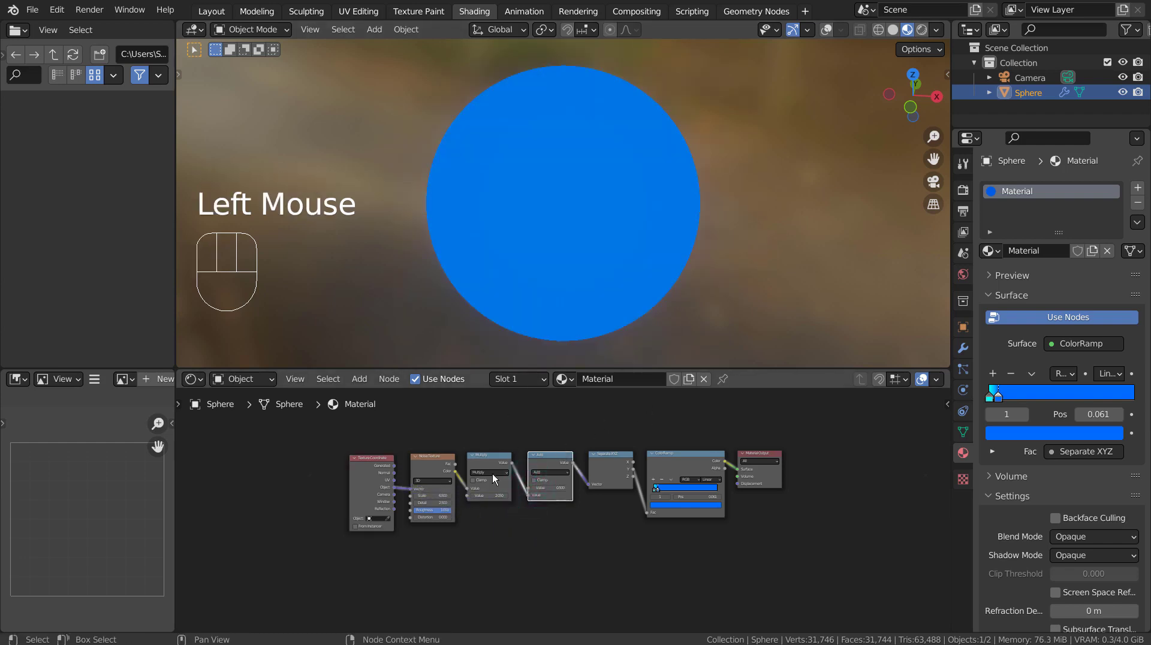
scroll(483, 488, up, 4)
mouse_move(420, 480)
shift+mouse_down()
mouse_move(347, 481)
mouse_move(410, 481)
shift+mouse_up()
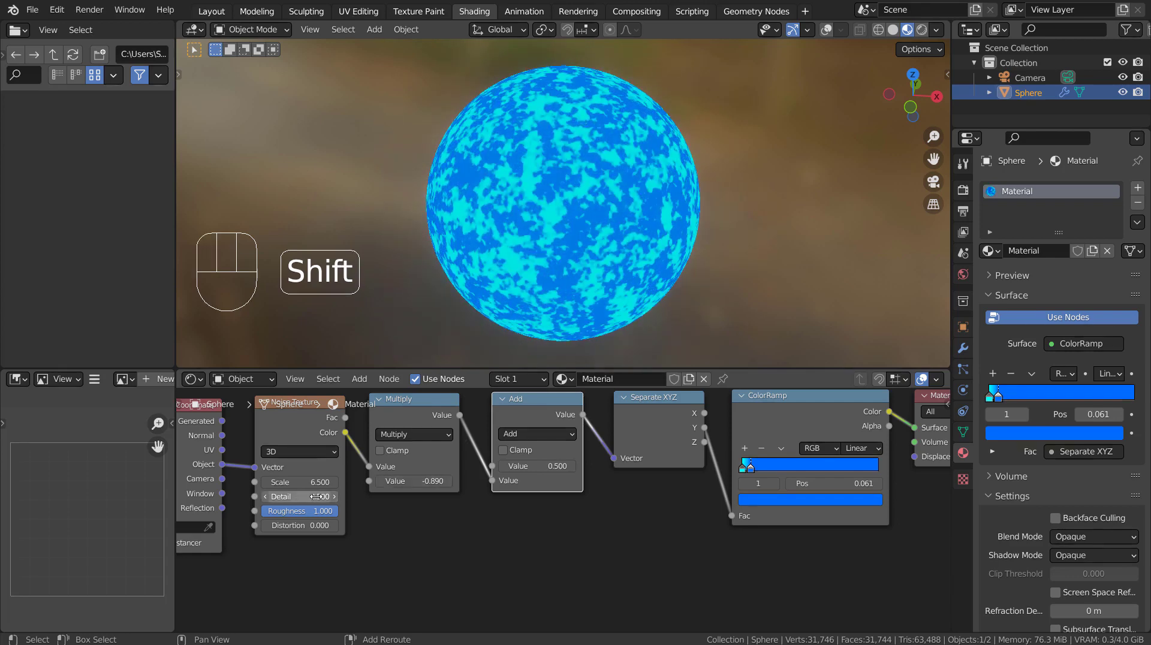
drag(223, 465, 495, 467)
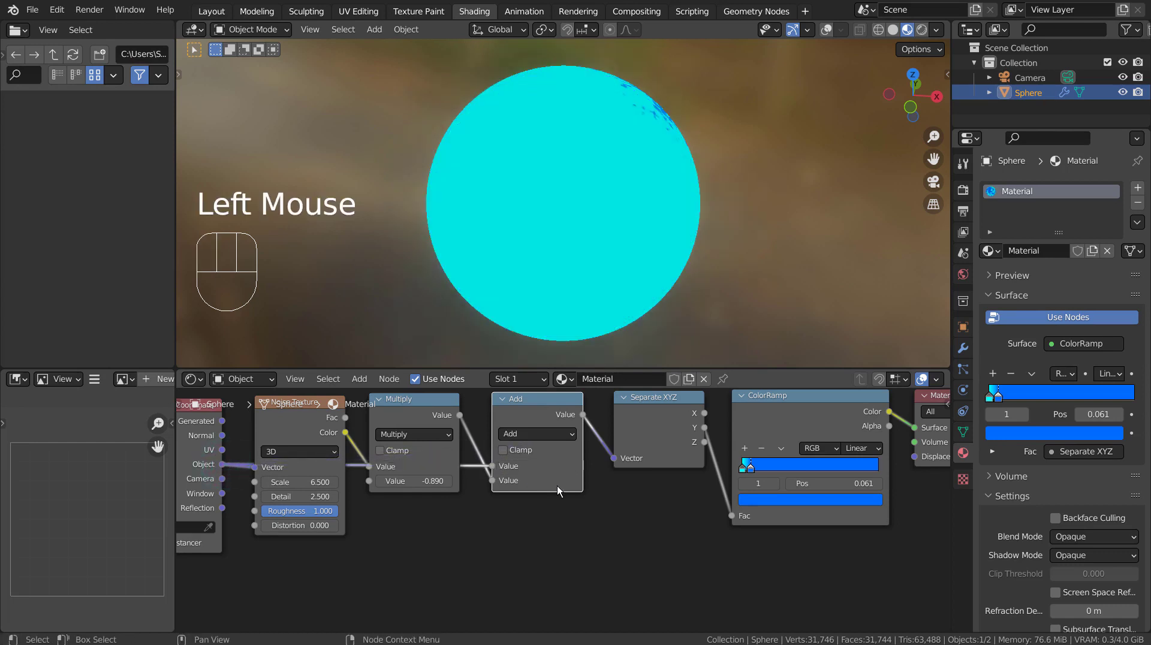
shift+drag(422, 481, 450, 480)
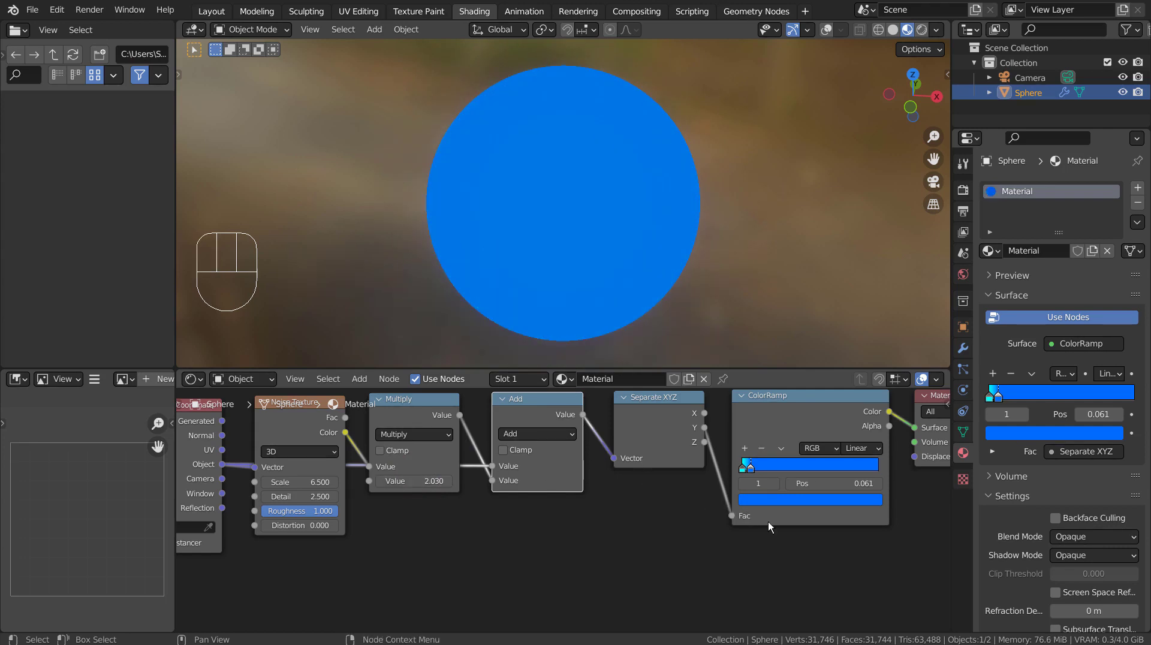
shift+scroll(804, 559, down, 2)
Step: Move the Material Output node further to the right
shift+scroll(623, 523, down, 1)
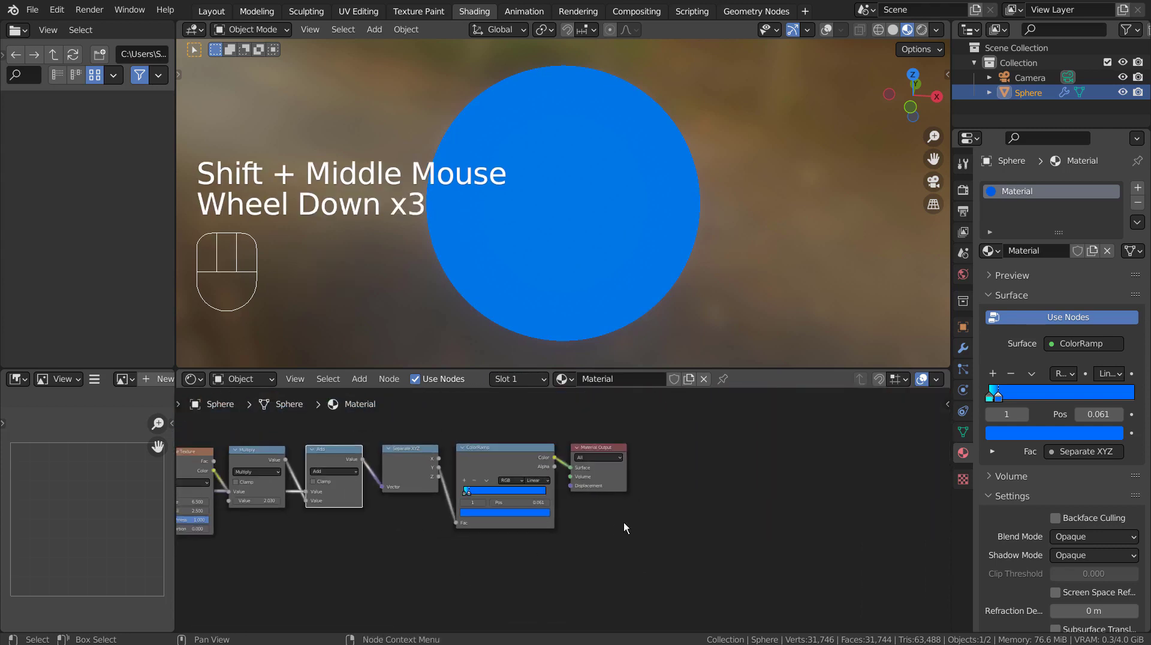
click(611, 454)
drag(603, 449, 152, 531)
Step: Duplicate the seven-node chain below the original and select the copy's ColorRamp
click(505, 448)
scroll(609, 448, down, 2)
key(shift+d)
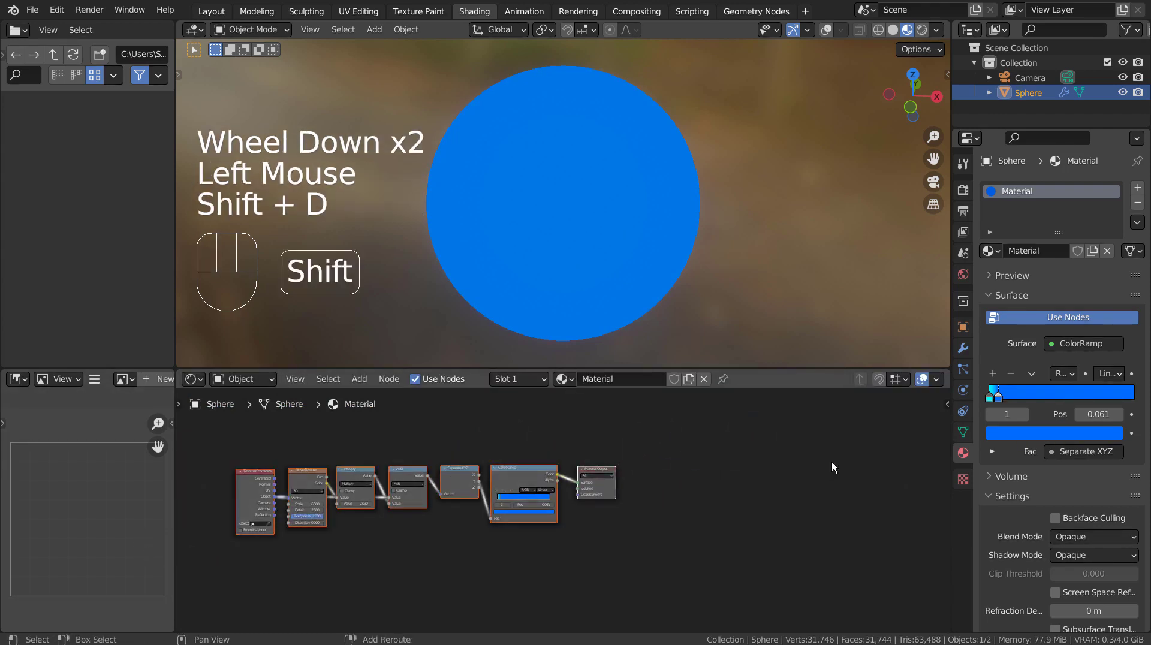
click(829, 565)
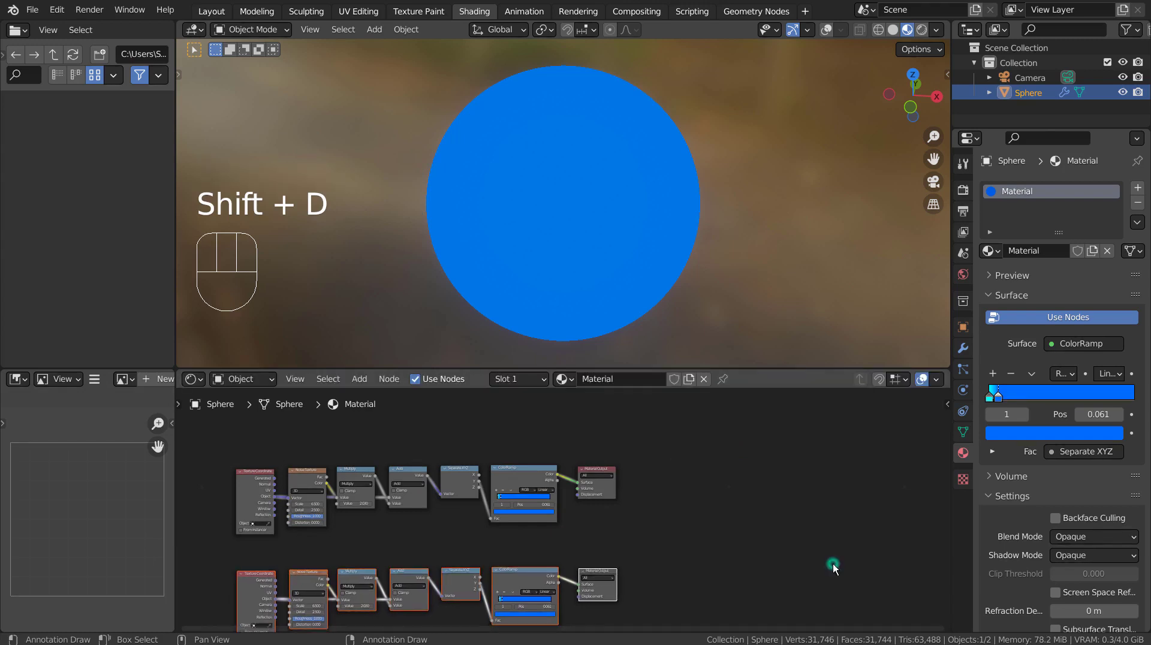
shift+middle_drag(831, 562, 745, 469)
scroll(744, 469, up, 2)
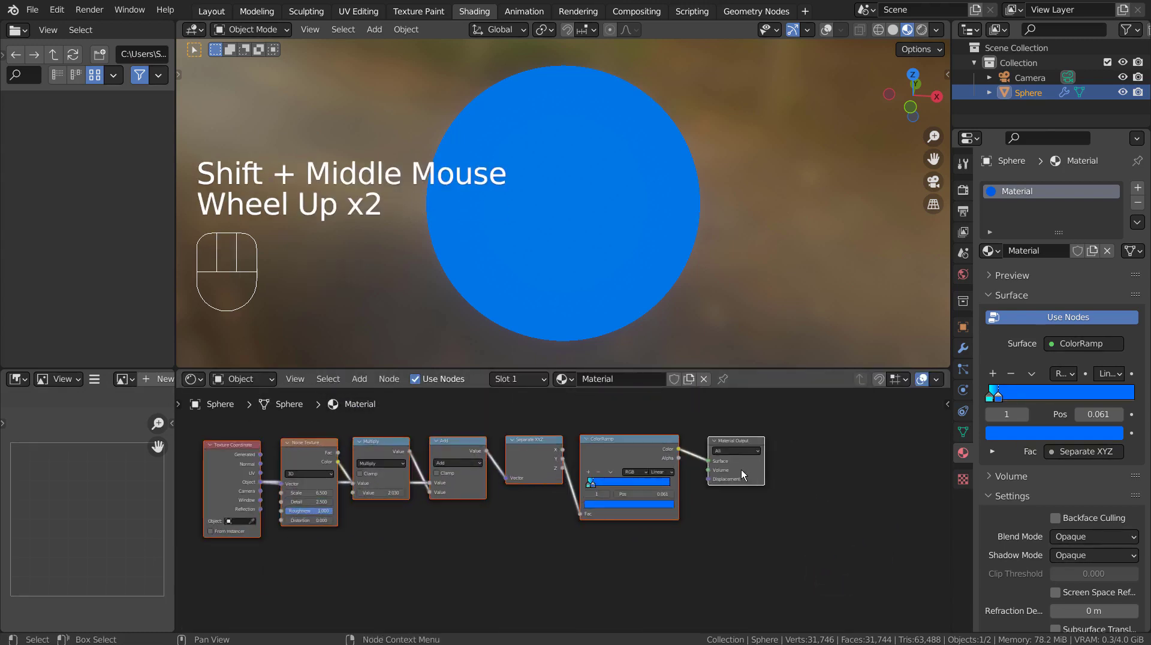
click(591, 455)
Step: Delete the copied ColorRamp and add two stacked Emission nodes
key(x)
key(shift+a)
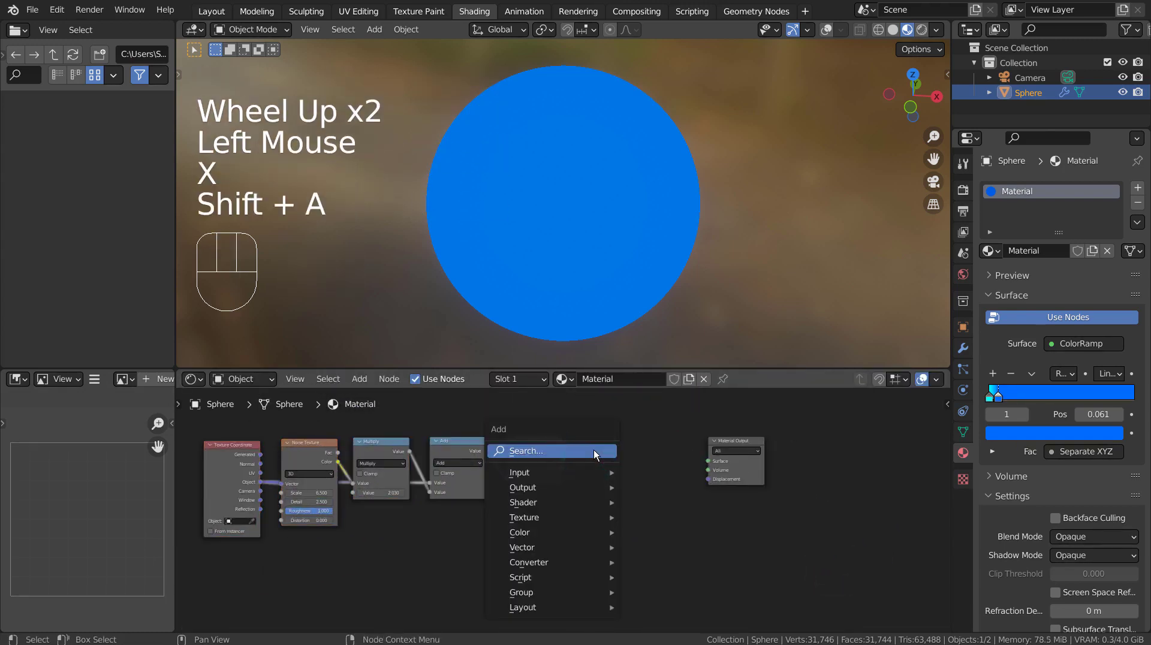
click(593, 450)
text(e)
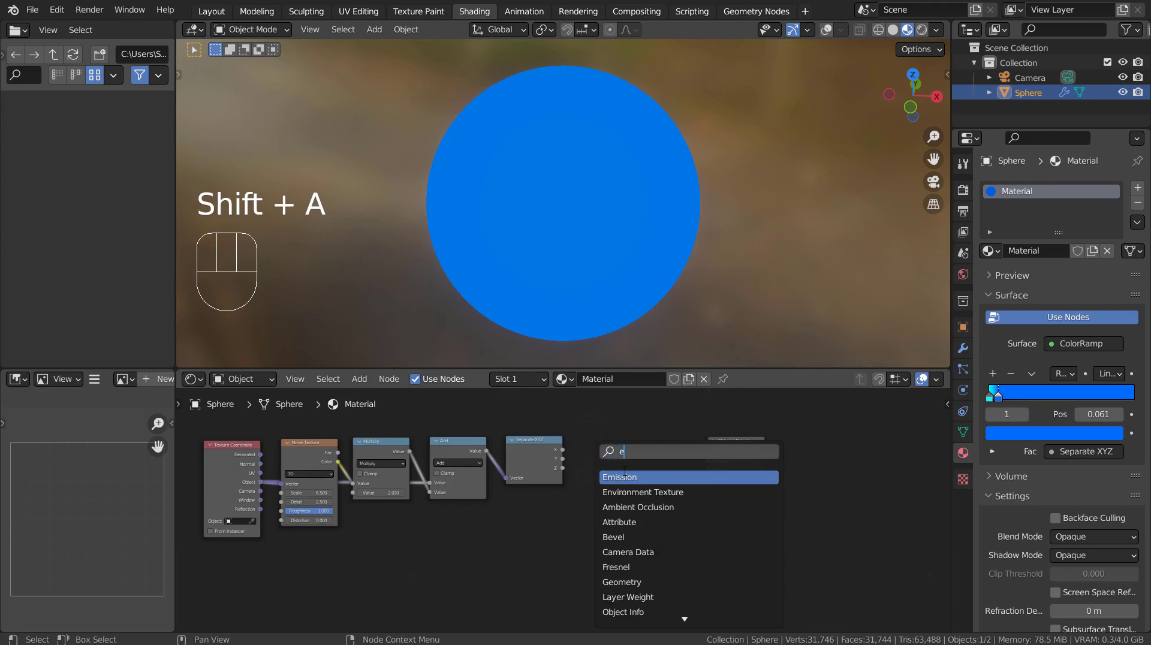
key(Return)
click(622, 463)
key(shift+d)
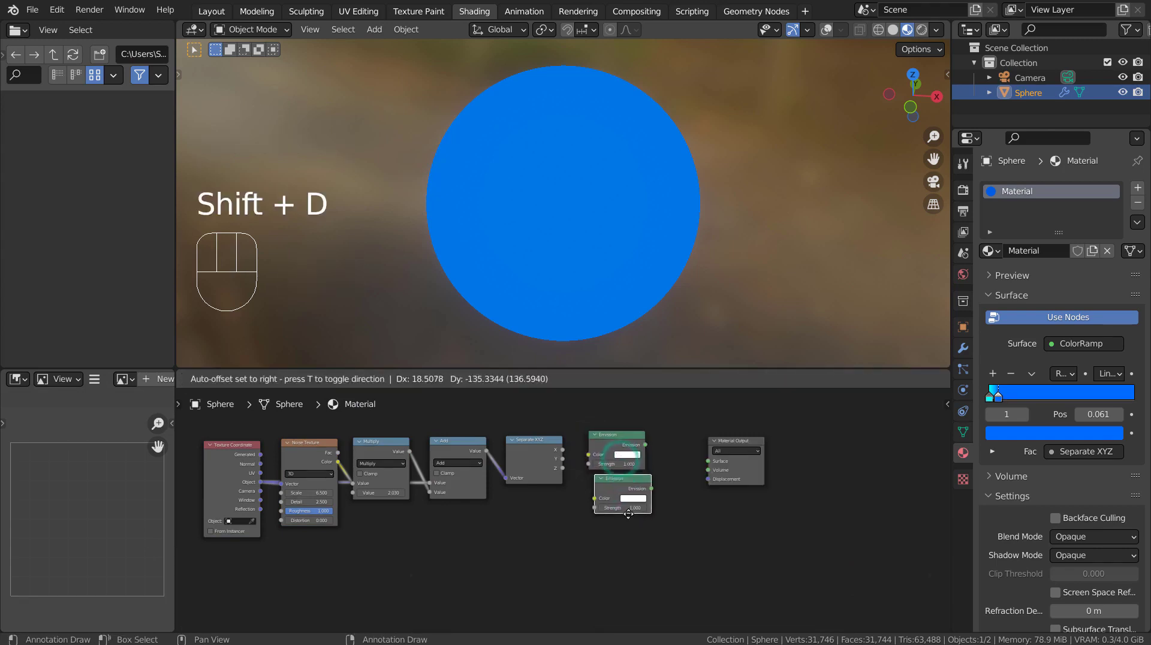
click(613, 520)
drag(607, 493, 612, 481)
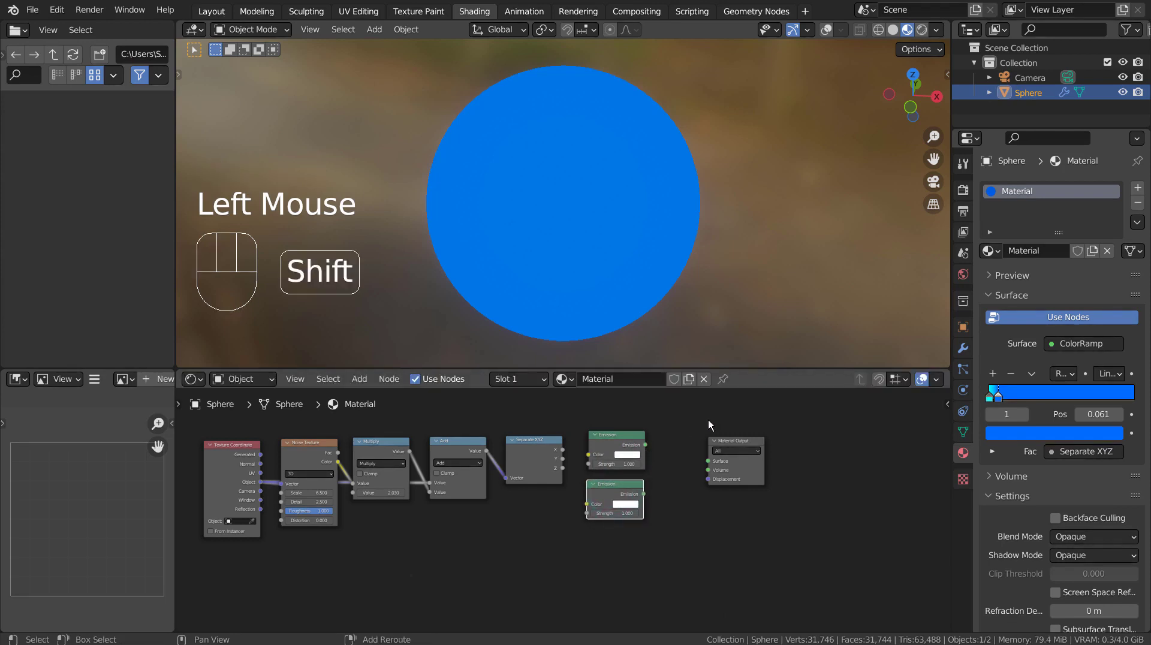
Step: Insert a Mix Shader node on the link into the Material Output
key(shift+a)
text(mix)
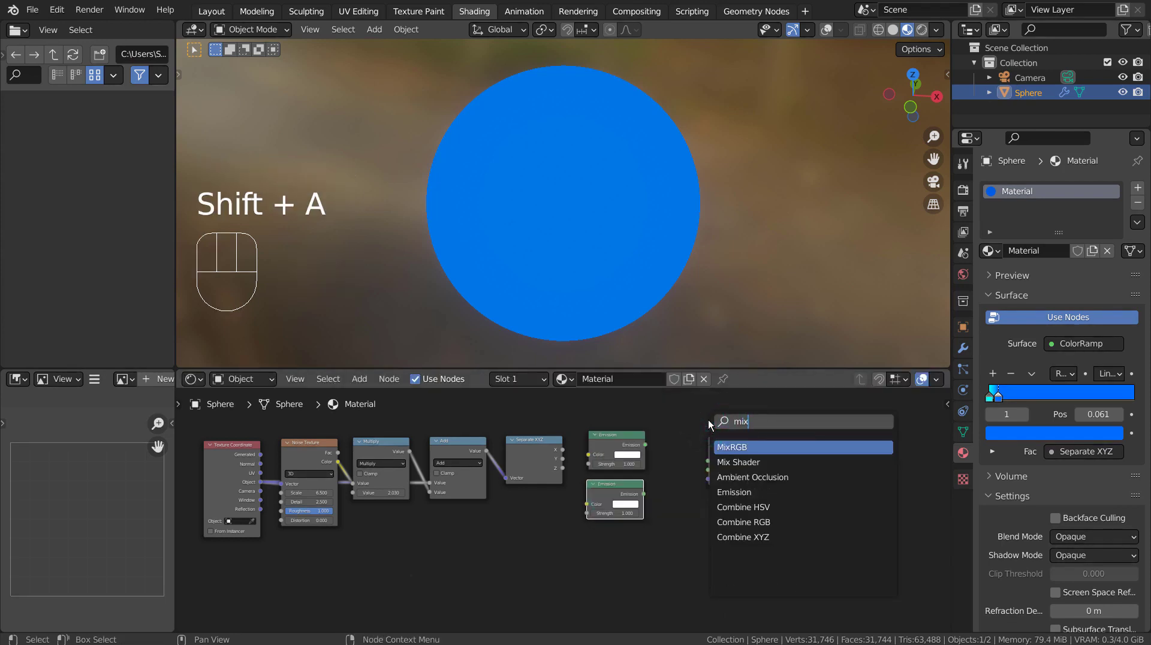
key(Down)
key(Return)
click(671, 452)
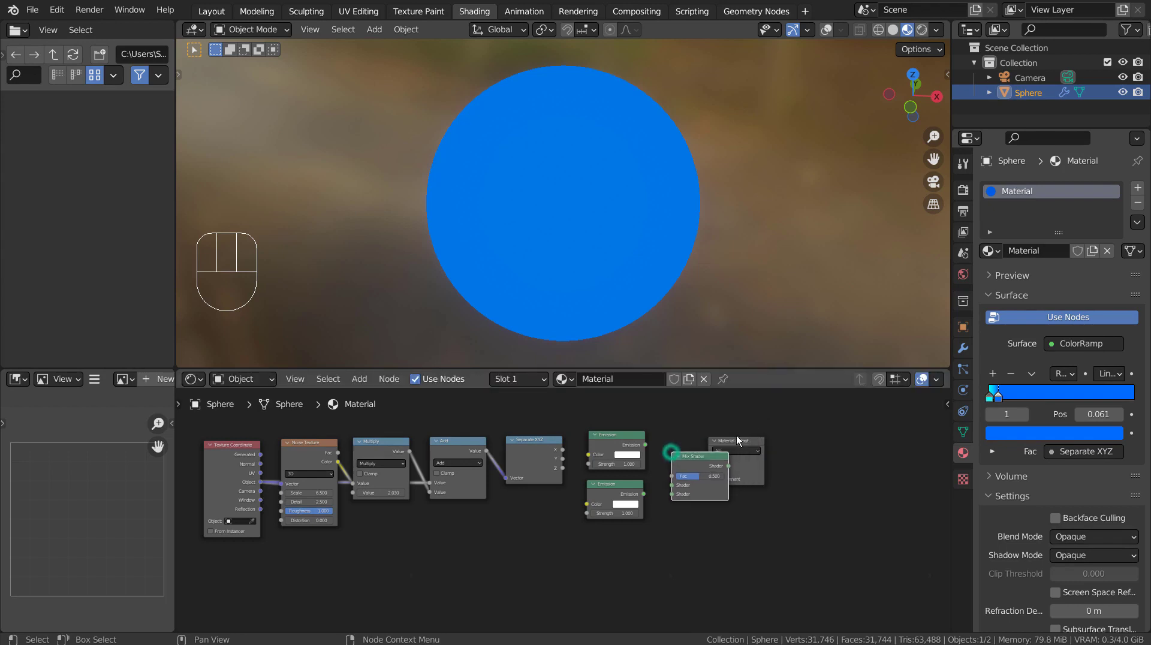
click(747, 446)
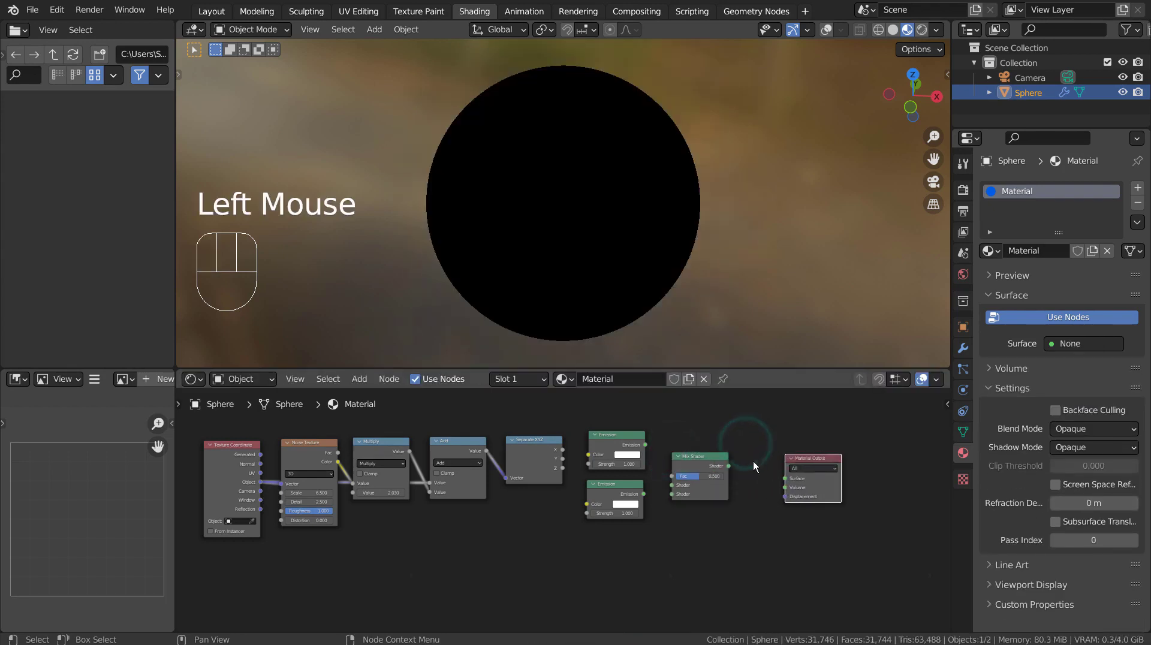
Step: Wire Mix Shader to Surface, both Emissions into it, and Separate XYZ's Y into their colours
drag(695, 463, 698, 442)
drag(809, 460, 797, 438)
scroll(764, 448, up, 3)
shift+middle_drag(767, 451, 646, 510)
drag(669, 485, 742, 503)
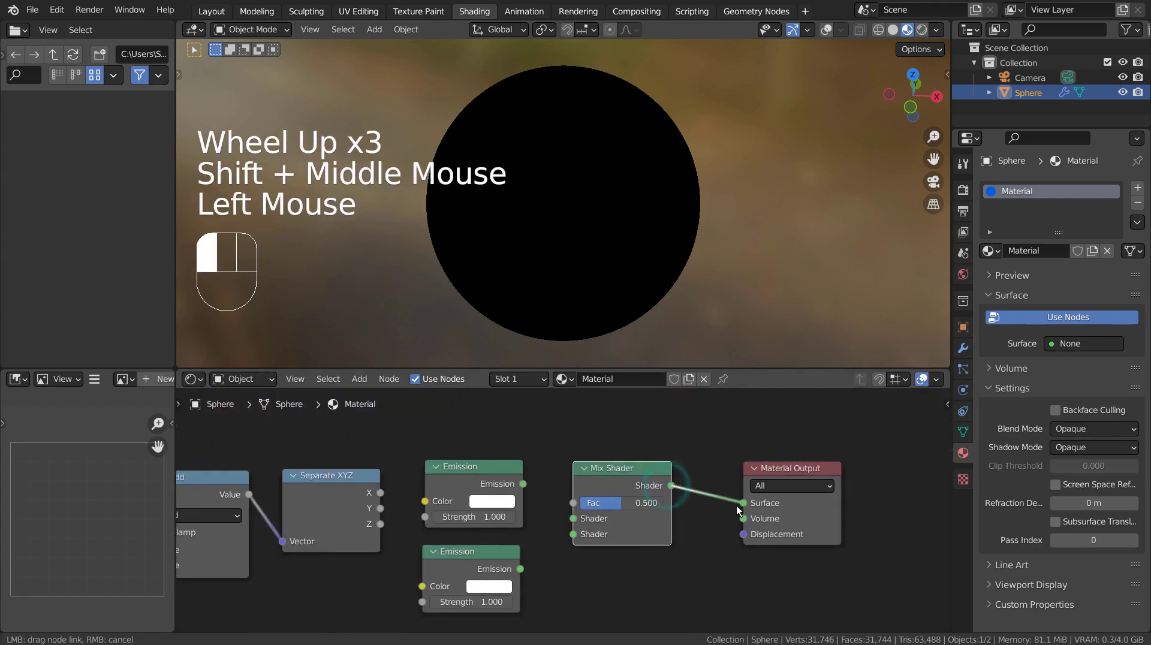
drag(522, 483, 573, 518)
drag(520, 568, 573, 534)
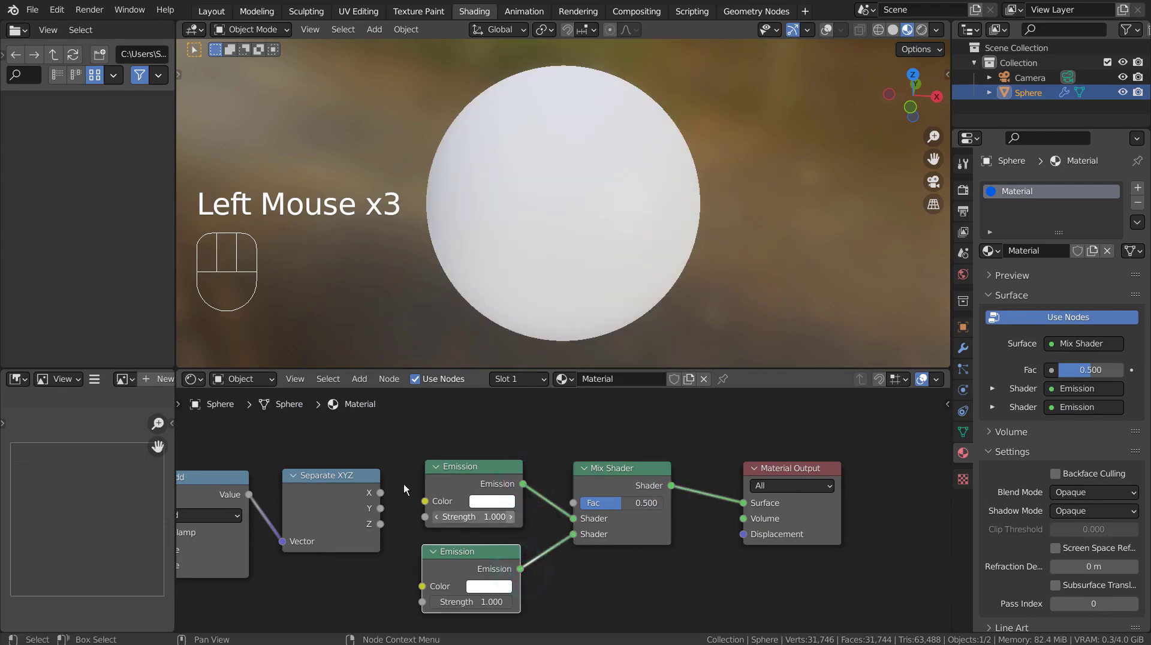
drag(380, 508, 424, 586)
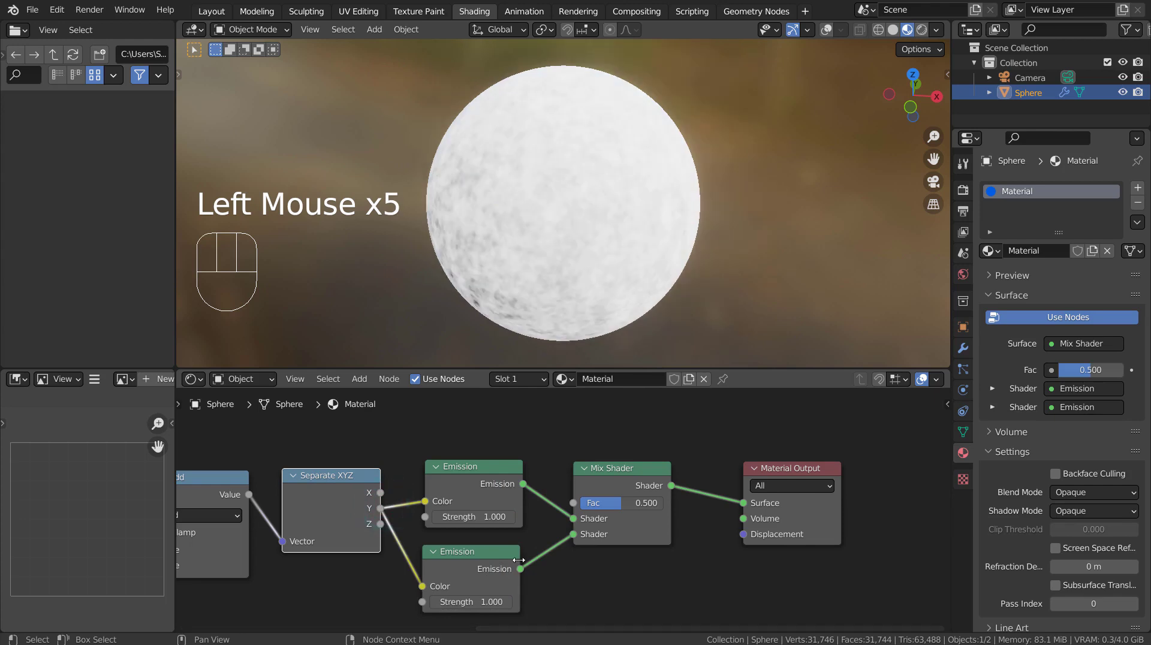
shift+middle_drag(545, 550, 687, 541)
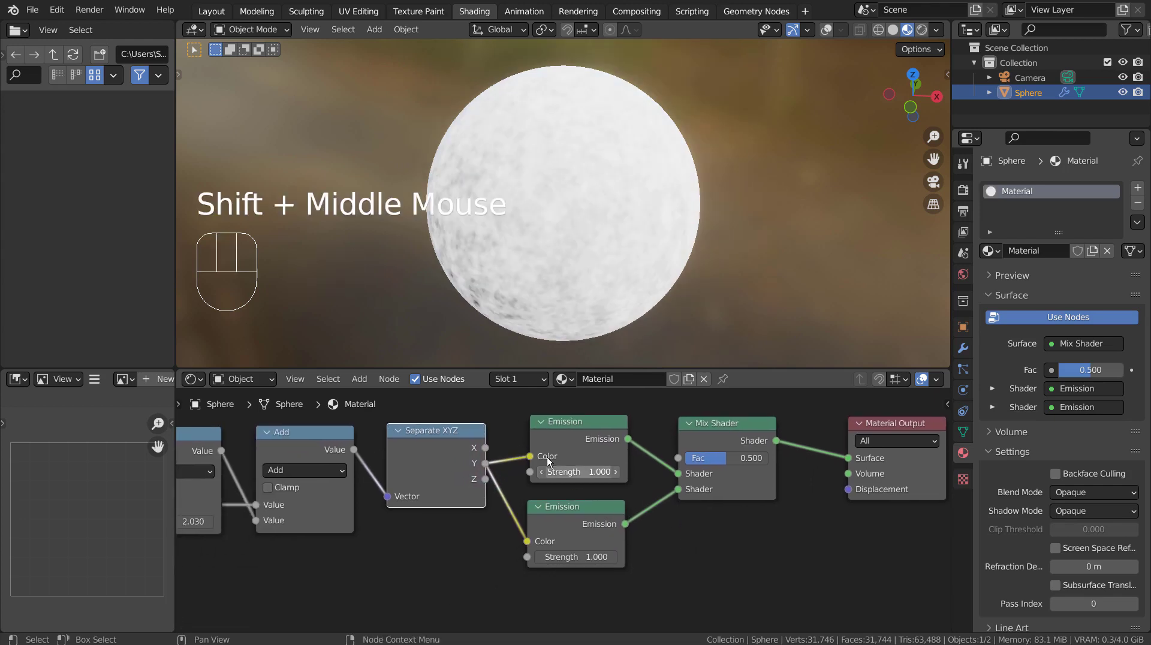
Step: Lower the top Emission Strength to 0.1 and tidy the node positions
mouse_move(562, 471)
mouse_down()
mouse_move(600, 472)
mouse_move(545, 472)
mouse_up()
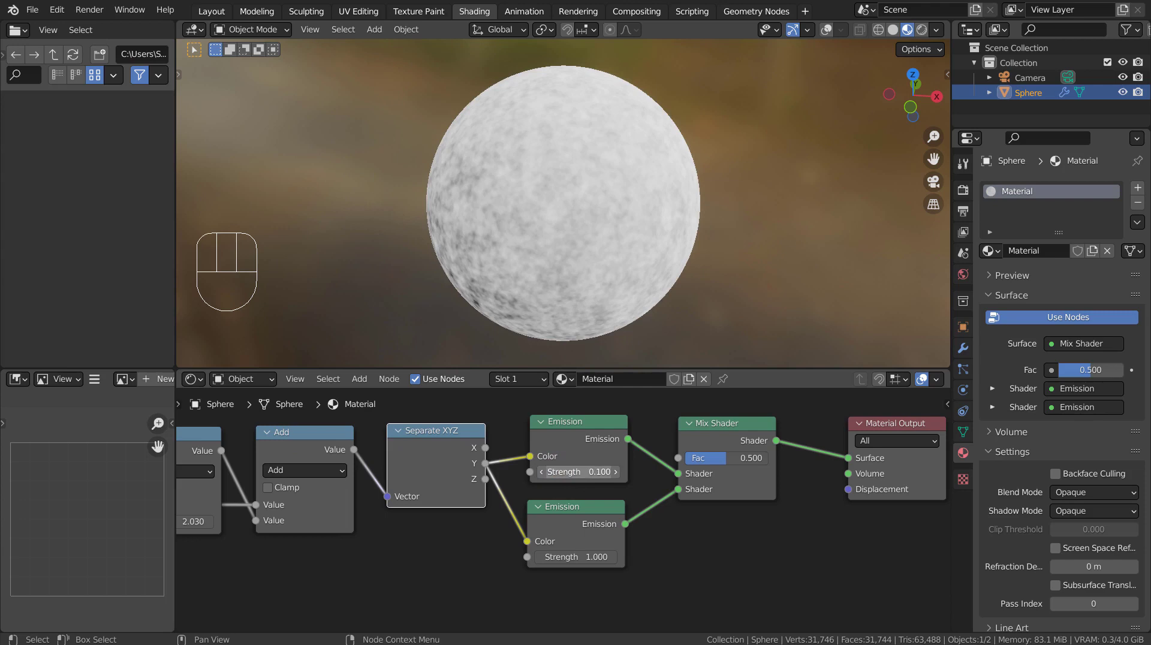
drag(439, 433, 414, 436)
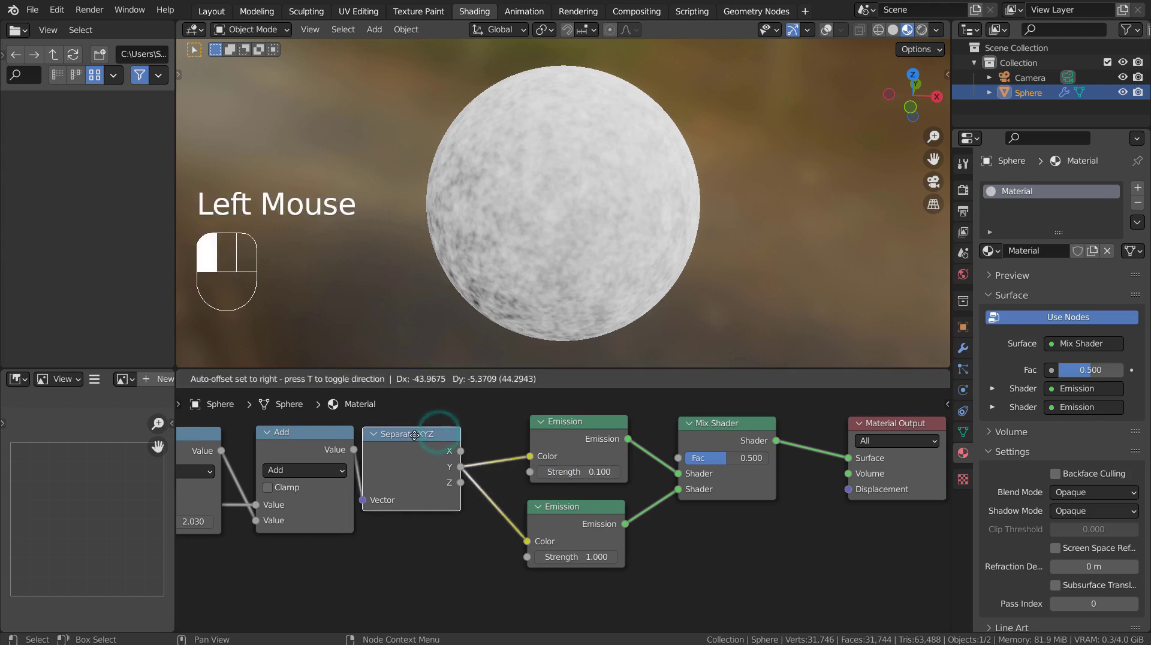
drag(723, 423, 772, 423)
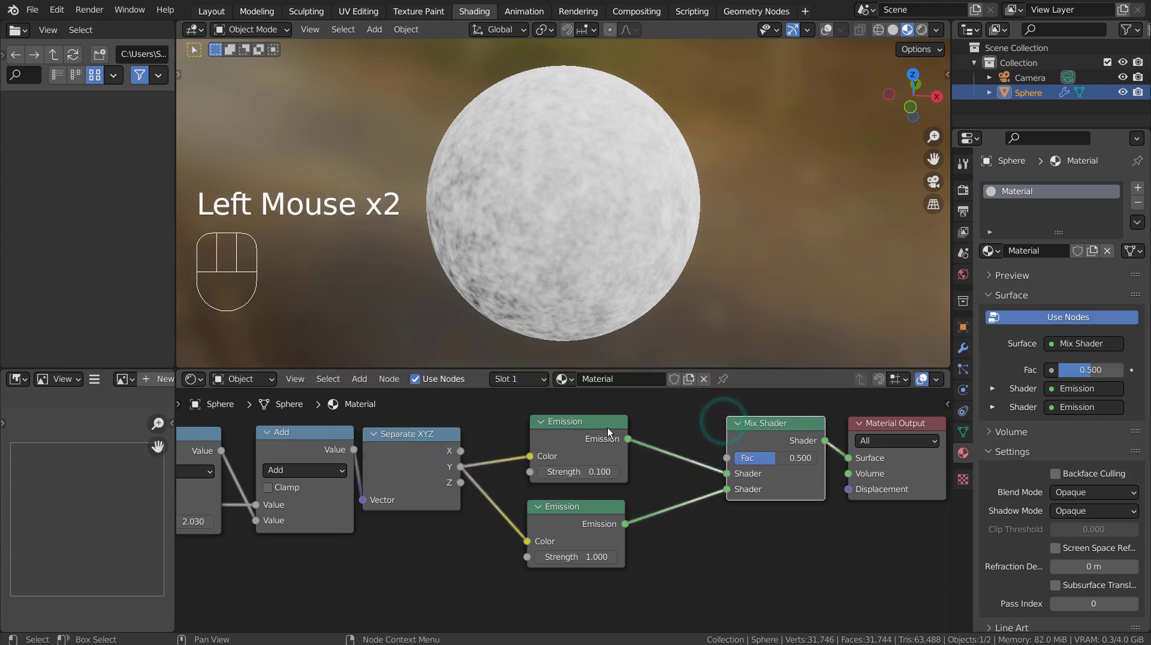
drag(590, 426, 678, 430)
drag(566, 507, 648, 504)
Step: Insert a copy of the other ColorRamp between Separate XYZ and both Emission colours
scroll(548, 480, down, 7)
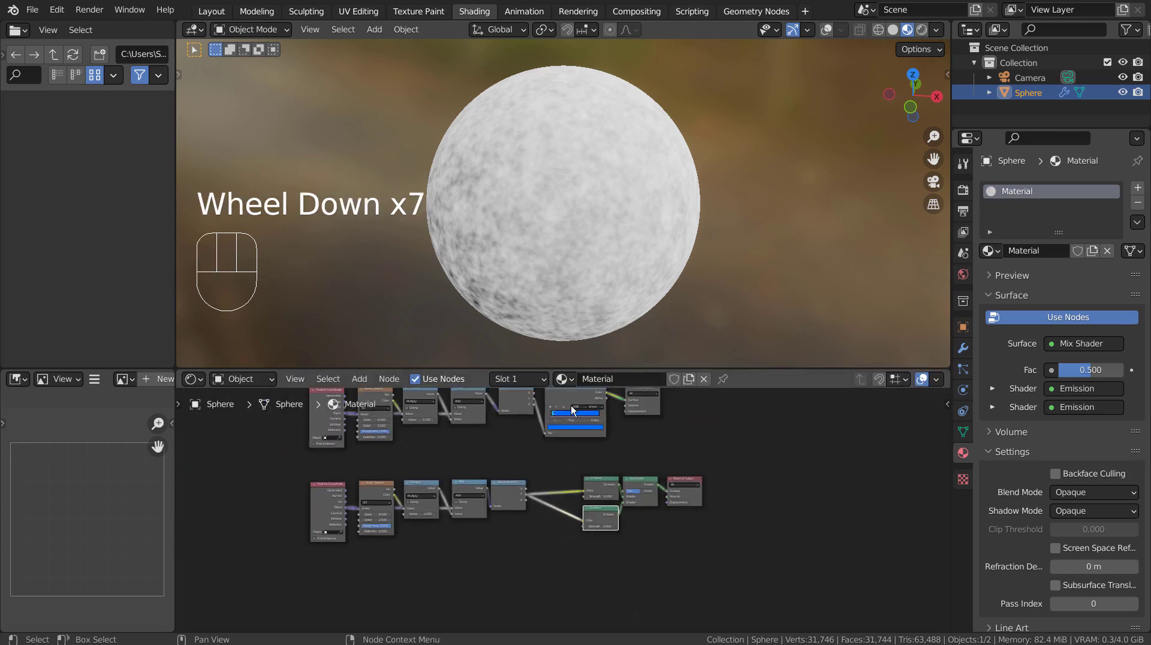
click(571, 409)
key(shift+d)
click(574, 496)
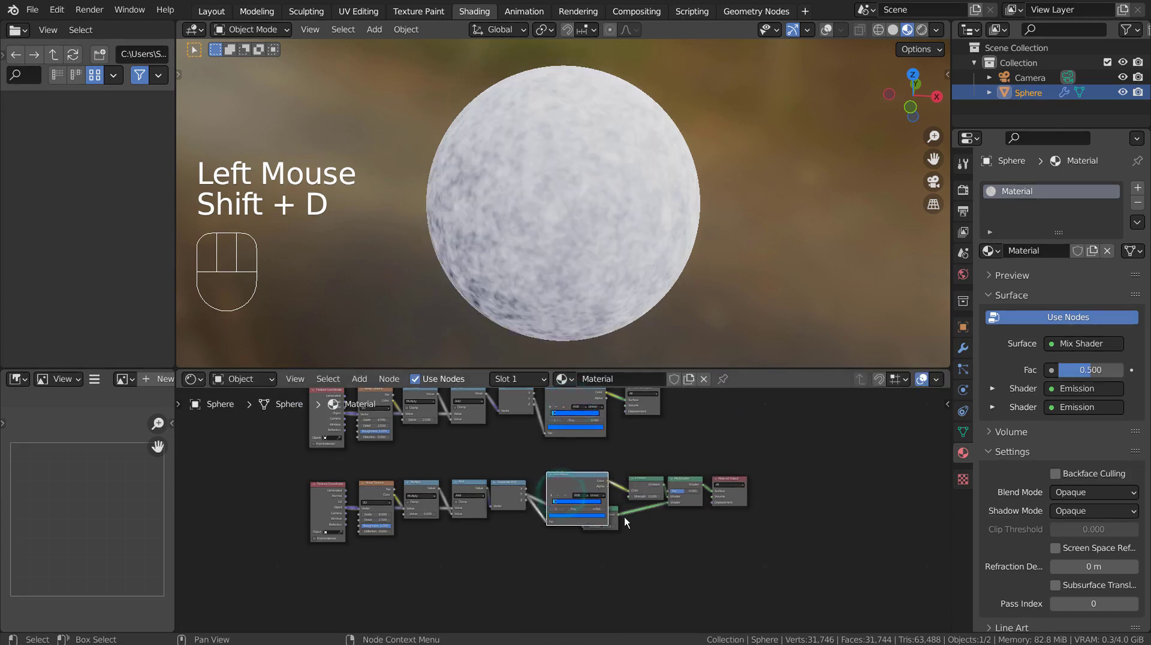
key(shift+d)
click(663, 518)
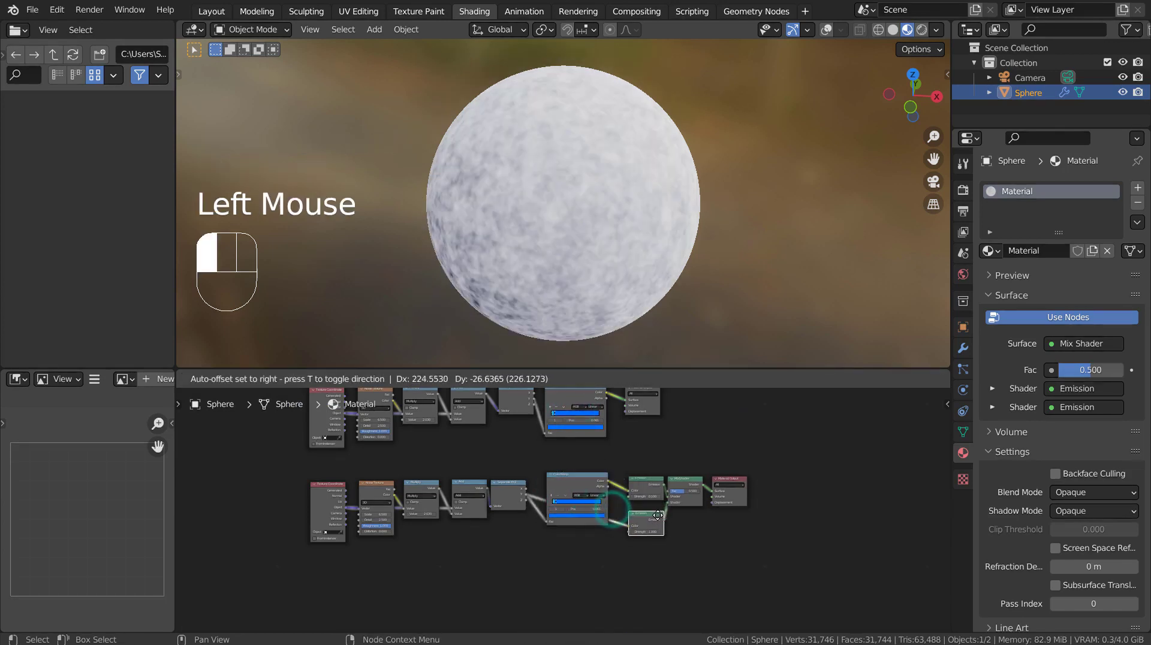
drag(634, 530, 629, 463)
double_click(610, 490)
click(640, 485)
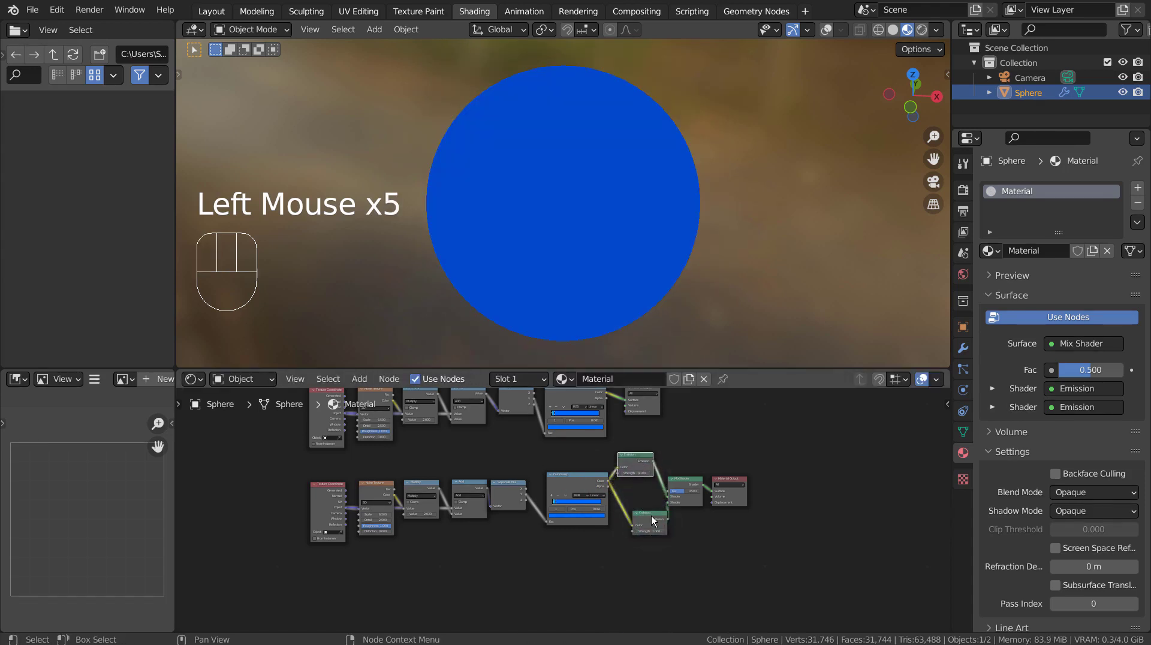
drag(653, 520, 643, 516)
Step: Lower the Multiply Value to 0.62 and adjust the top Emission Strength
scroll(681, 519, up, 5)
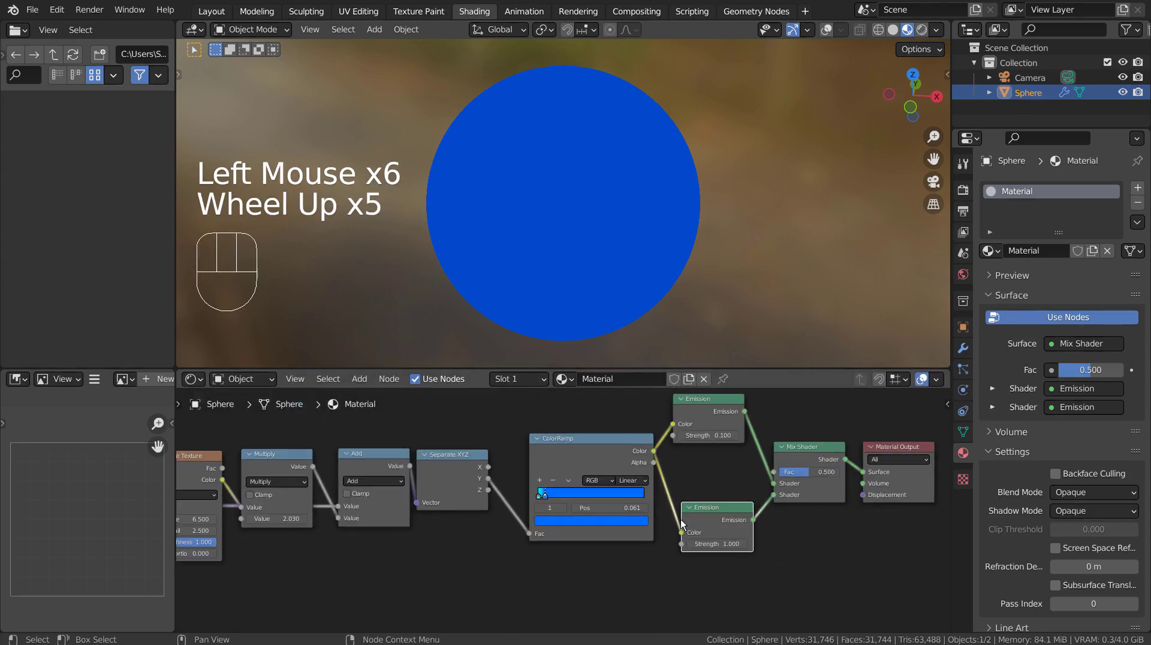
shift+middle_drag(511, 502, 607, 503)
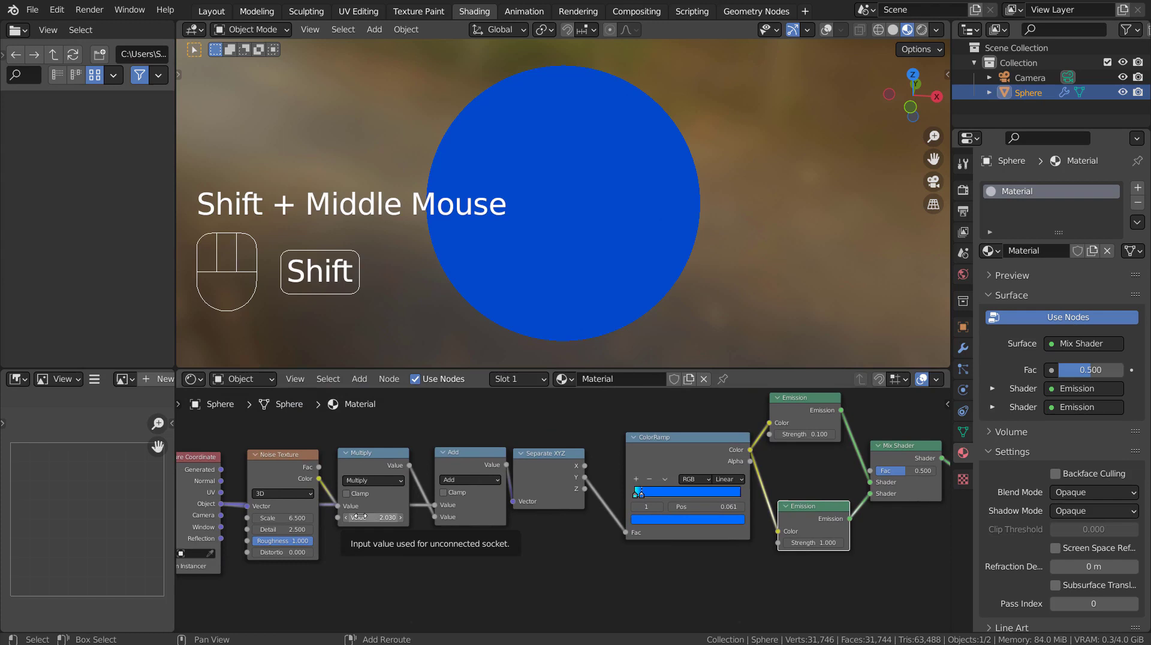
shift+drag(371, 520, 642, 519)
mouse_move(809, 434)
mouse_down()
mouse_move(852, 433)
mouse_move(807, 432)
mouse_up()
Step: Enter a new value directly into the top Emission node's Strength
click(808, 433)
text(0.4)
key(Return)
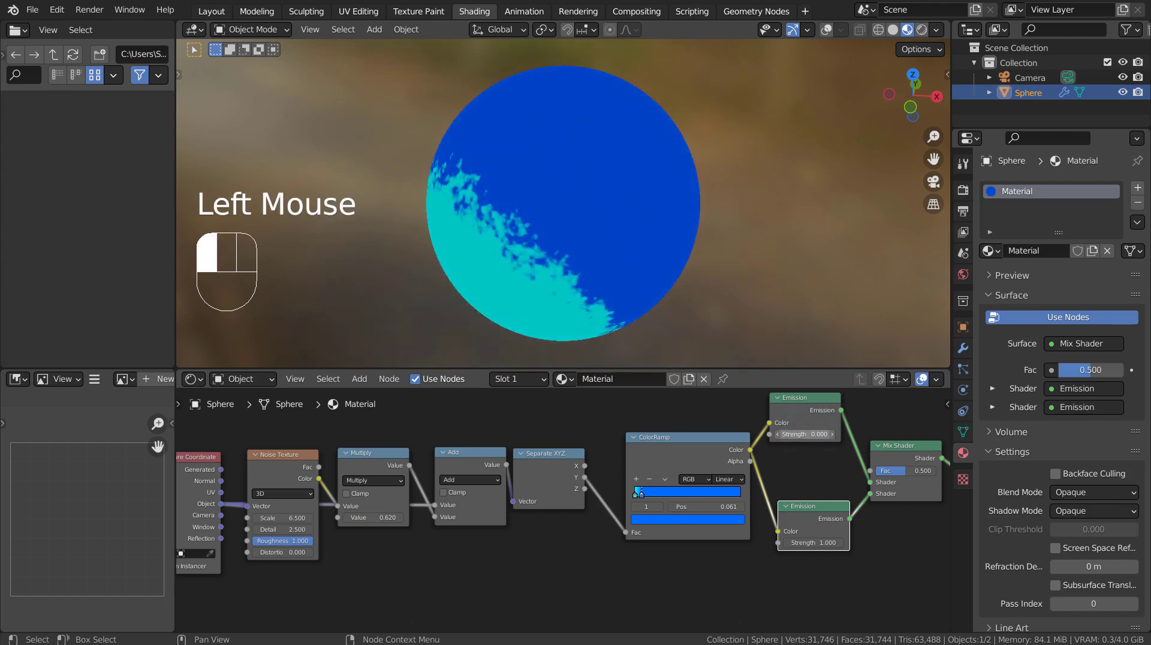
Step: Set the lower Emission Strength to 48.4, Mix Fac to 0.027 and Multiply to 1.07
mouse_move(814, 543)
mouse_down()
mouse_move(884, 542)
mouse_move(833, 542)
mouse_up()
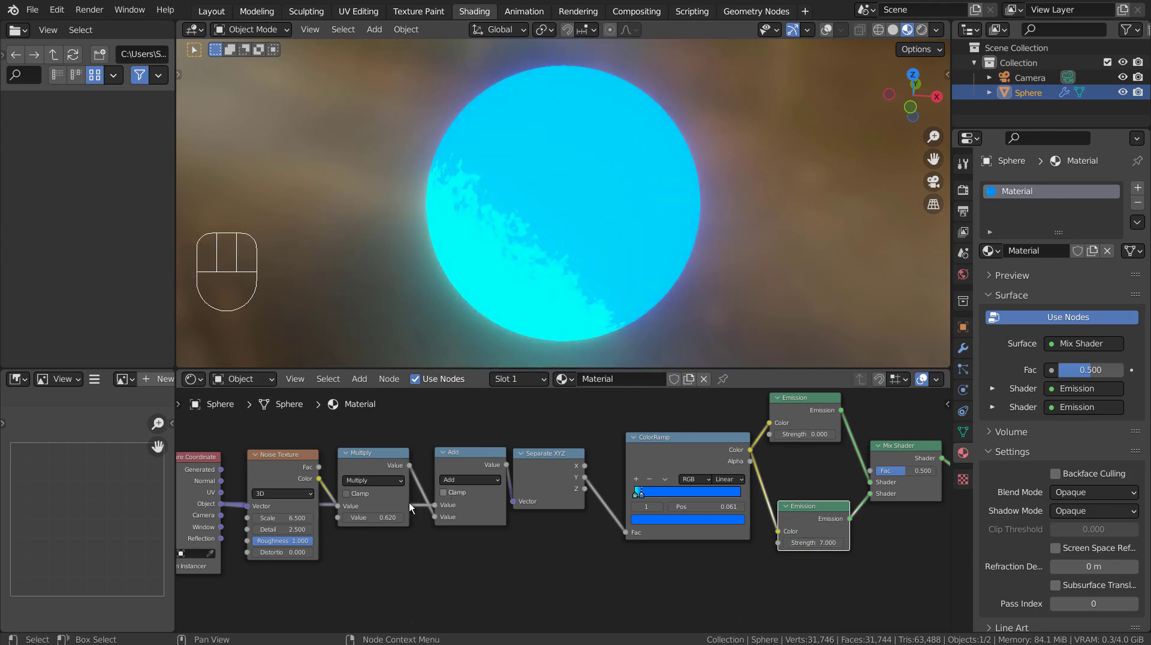
shift+drag(383, 517, 348, 517)
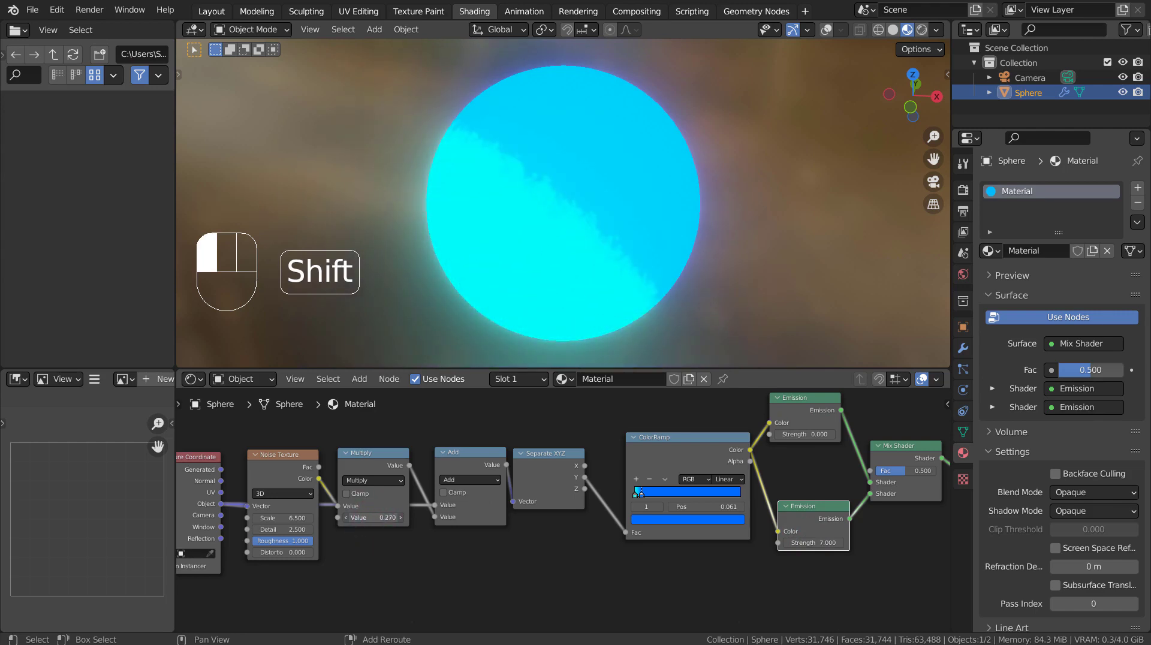
drag(911, 471, 883, 470)
drag(813, 543, 839, 542)
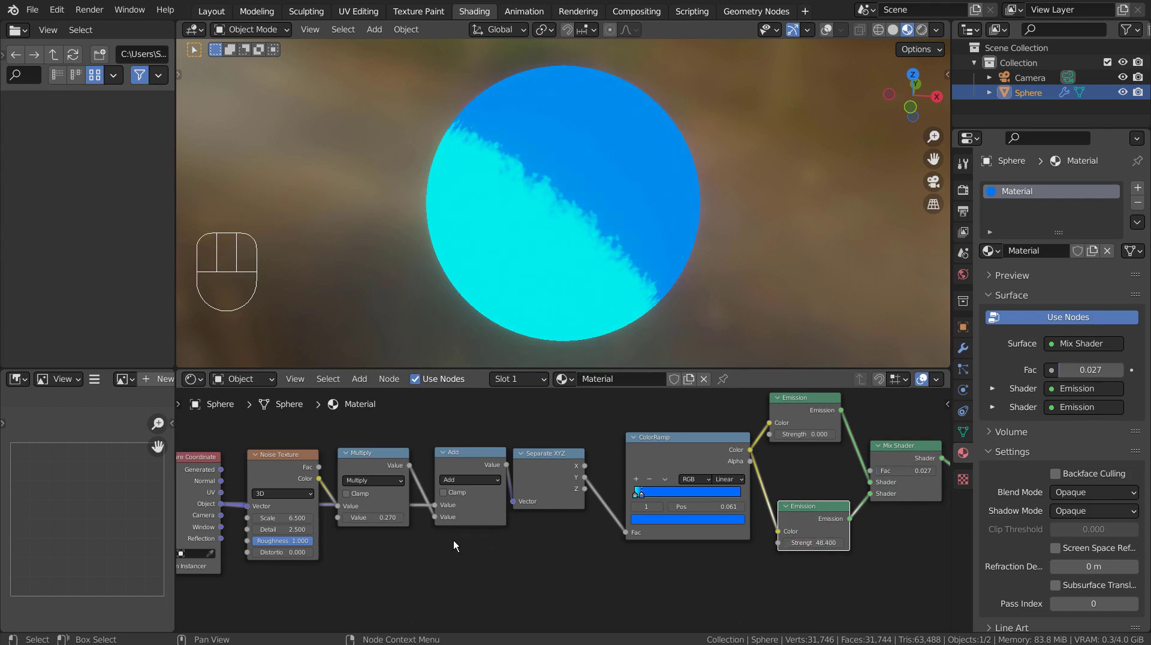
shift+drag(386, 515, 359, 517)
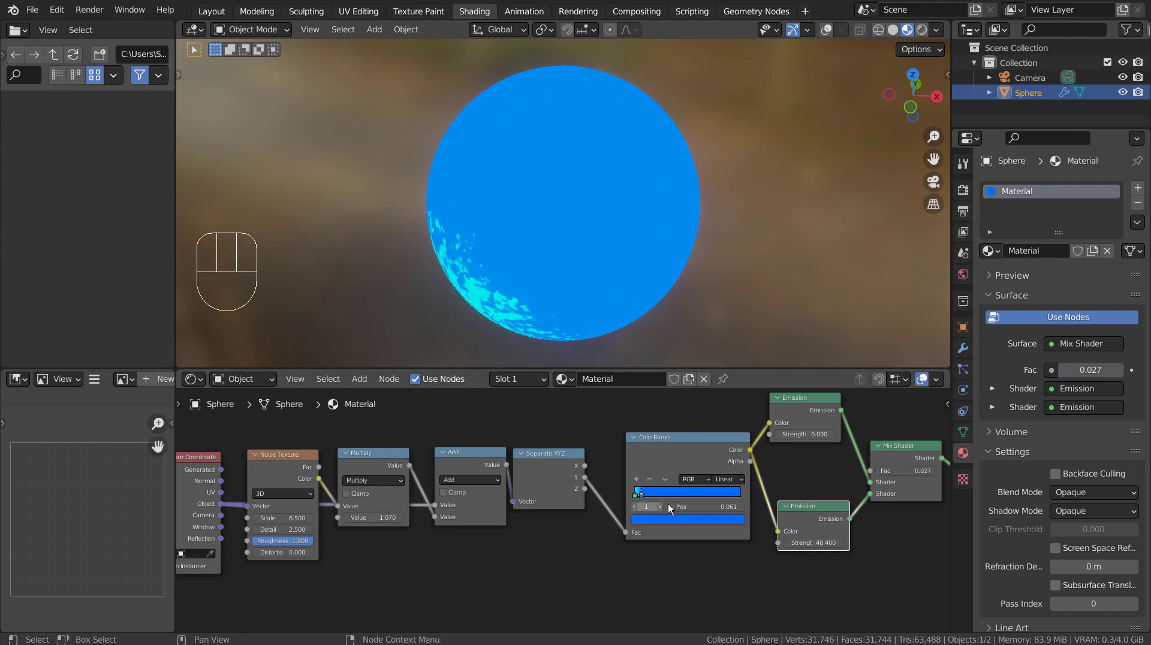
Step: Move the Mix Shader and Material Output nodes together to the right
scroll(671, 503, down, 3)
shift+middle_drag(736, 511, 593, 529)
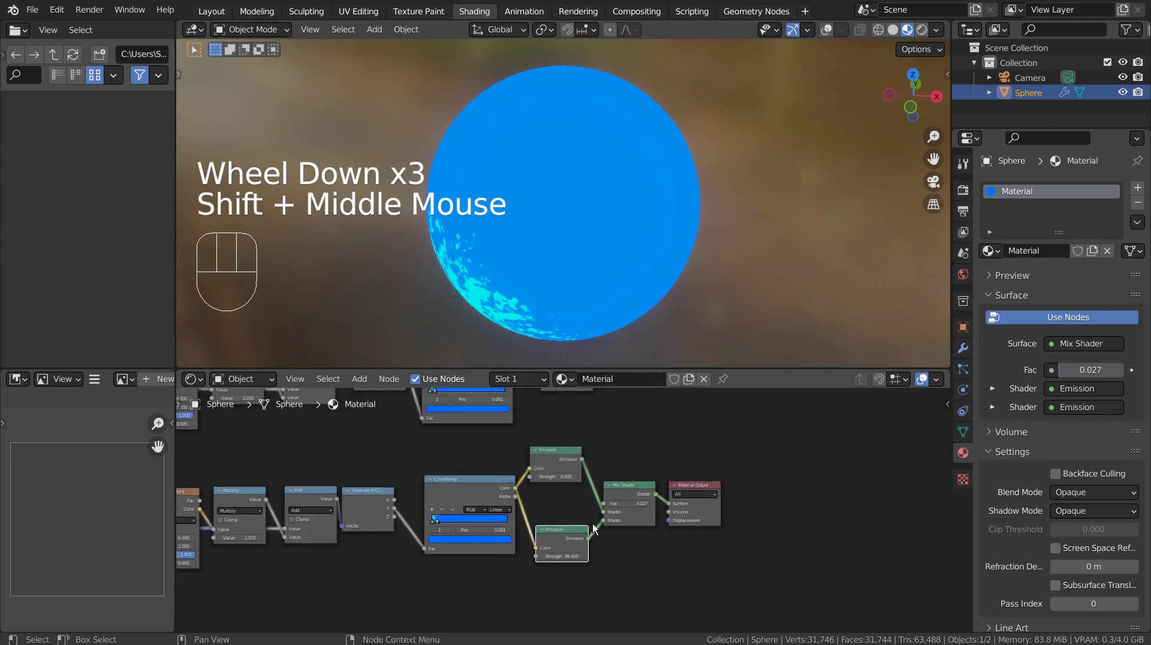
drag(622, 454, 752, 563)
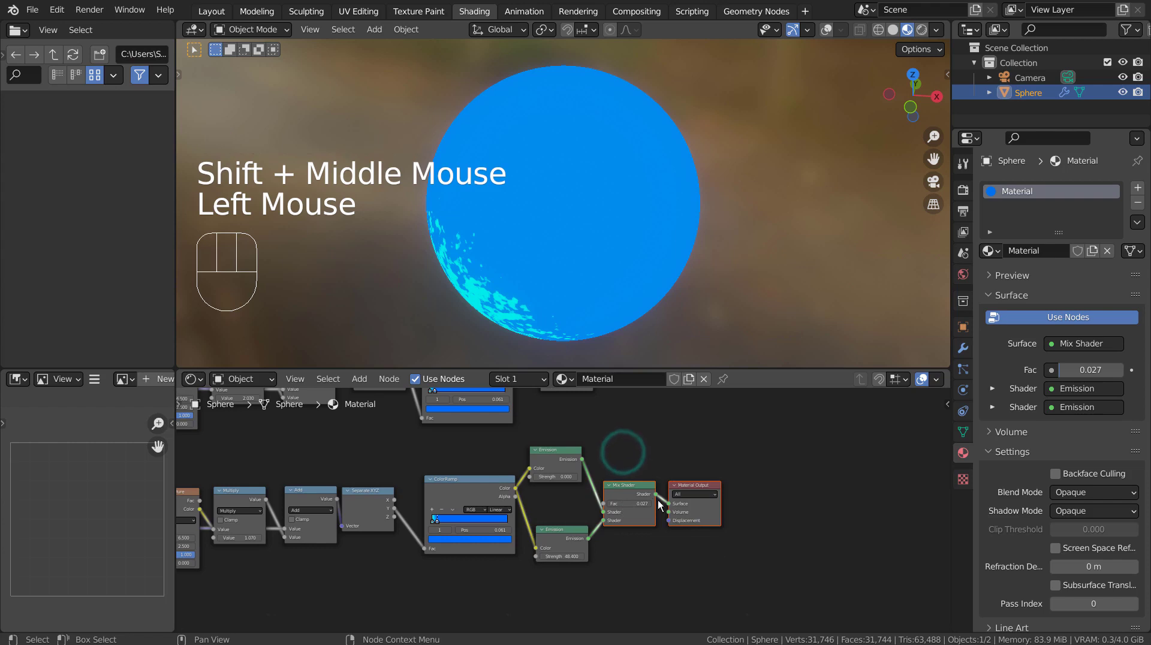
drag(637, 487, 729, 501)
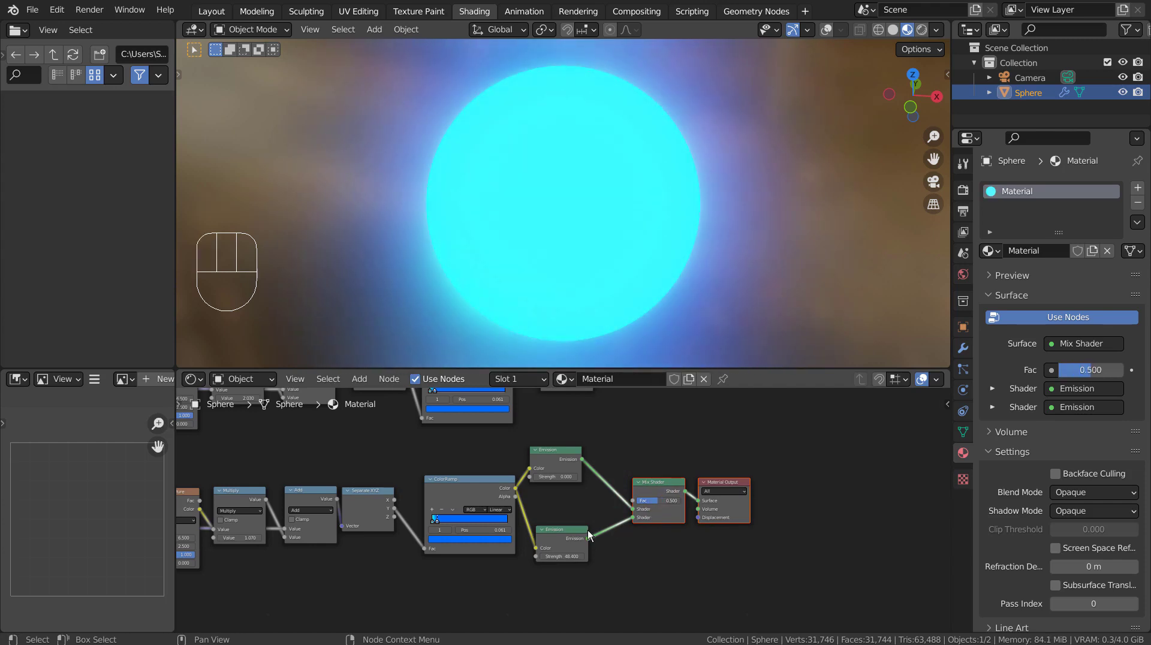
Step: Set the lower Emission node's Strength to 15
scroll(588, 531, up, 3)
click(564, 574)
text(15)
key(Return)
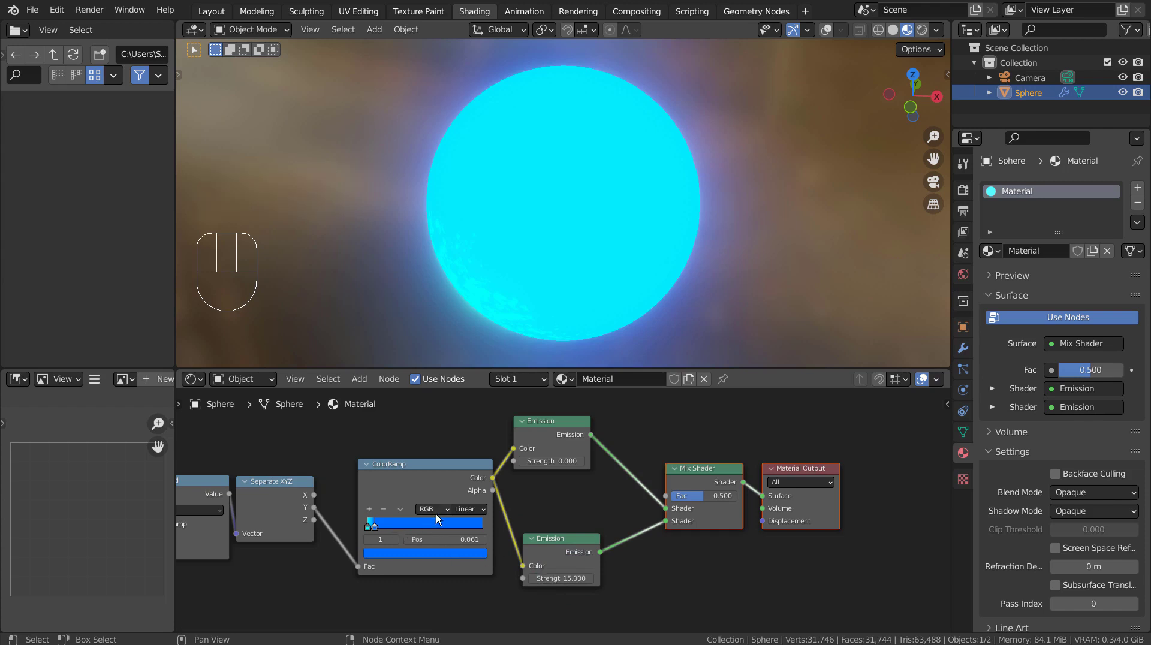
Step: Make the ColorRamp's left stop black, leaving only a noisy cyan edge glow
click(373, 528)
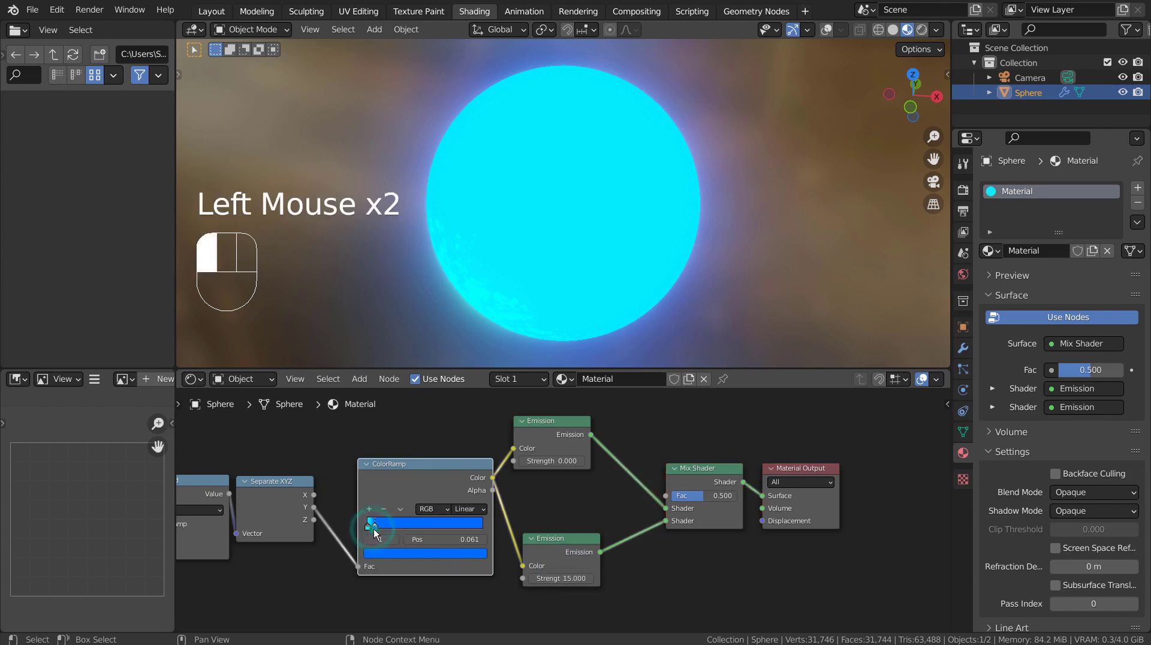
click(375, 526)
click(392, 553)
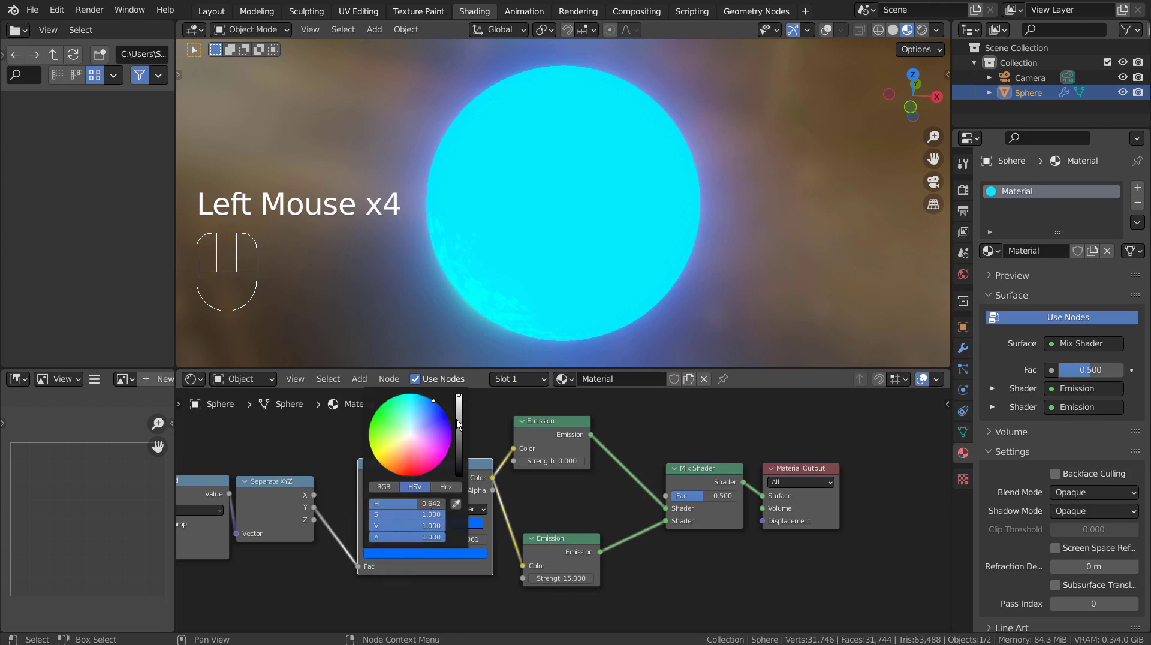
drag(457, 424, 458, 475)
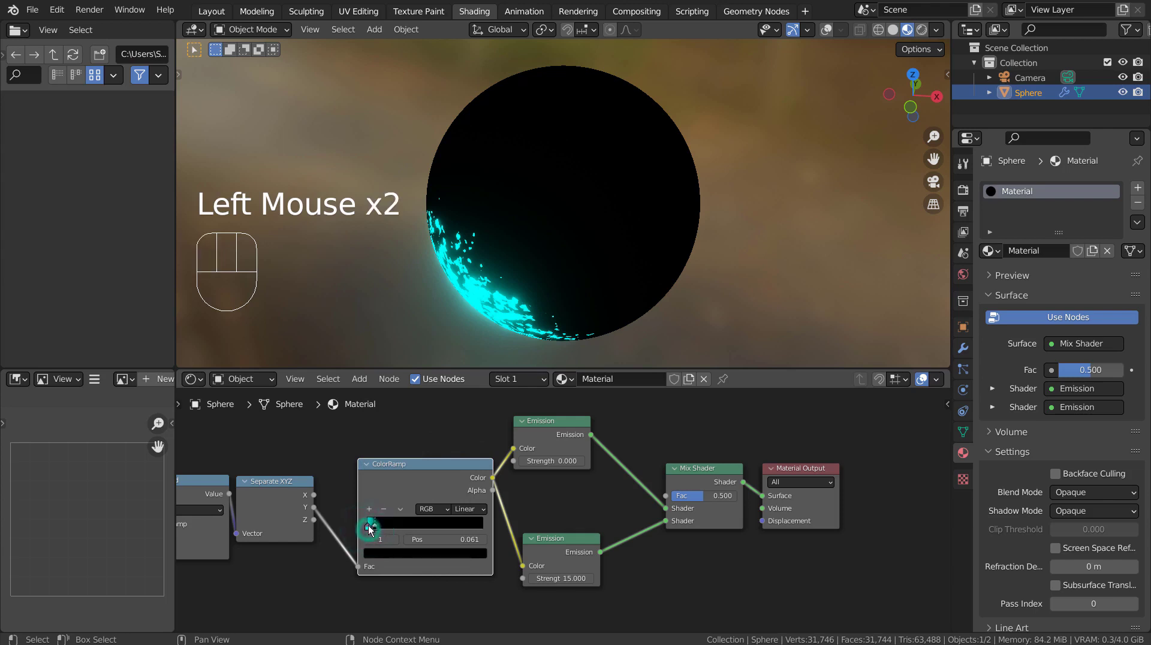
click(388, 555)
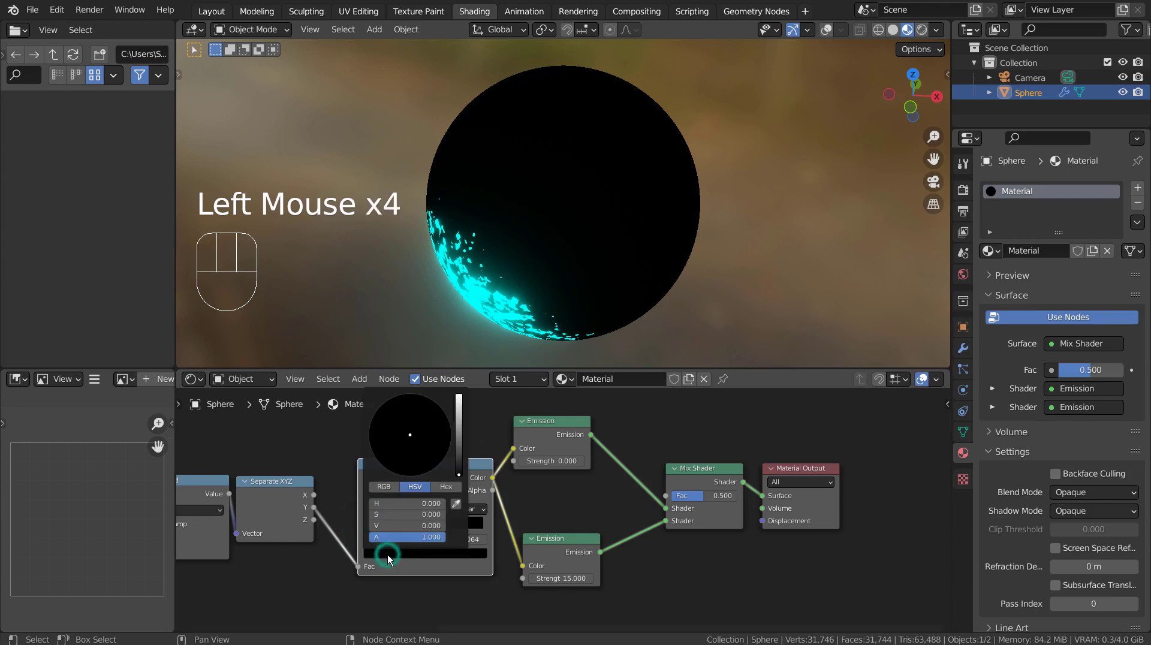
click(380, 521)
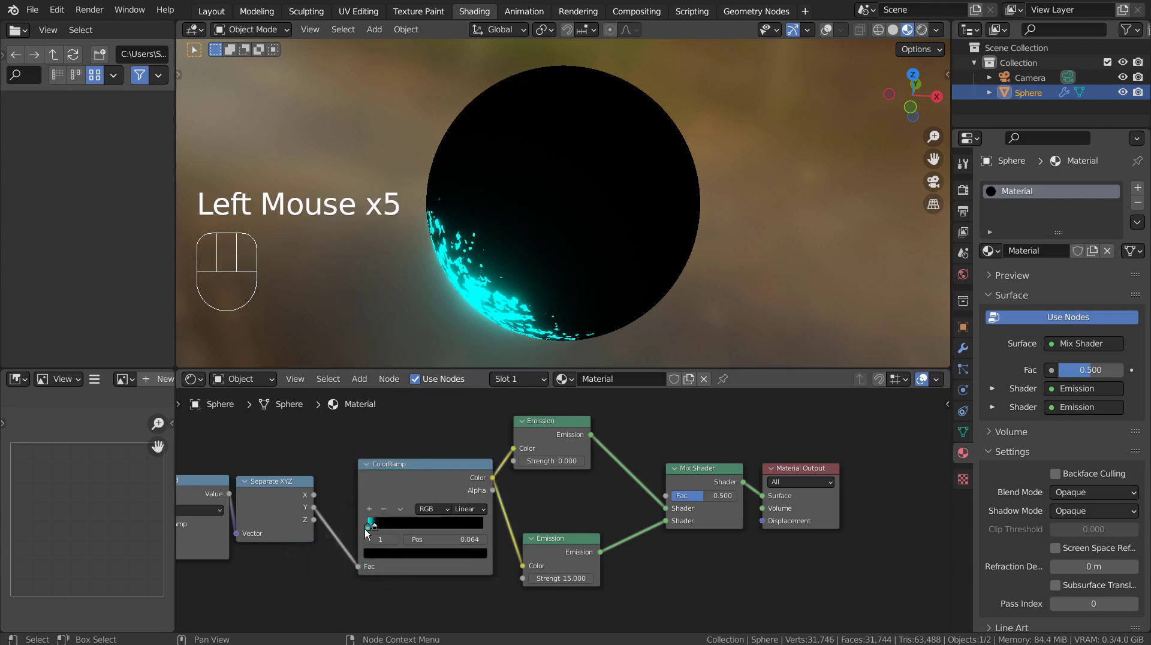
click(366, 531)
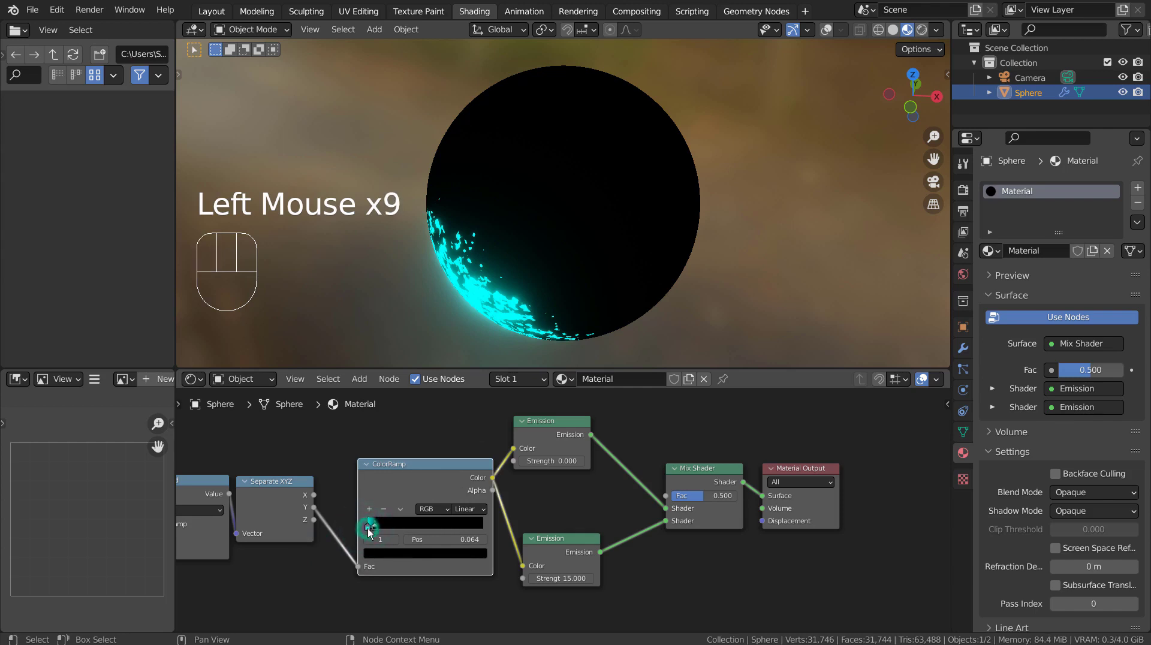
Step: Make the ColorRamp's first stop near-white and slide the black stop slightly right
scroll(369, 531, up, 5)
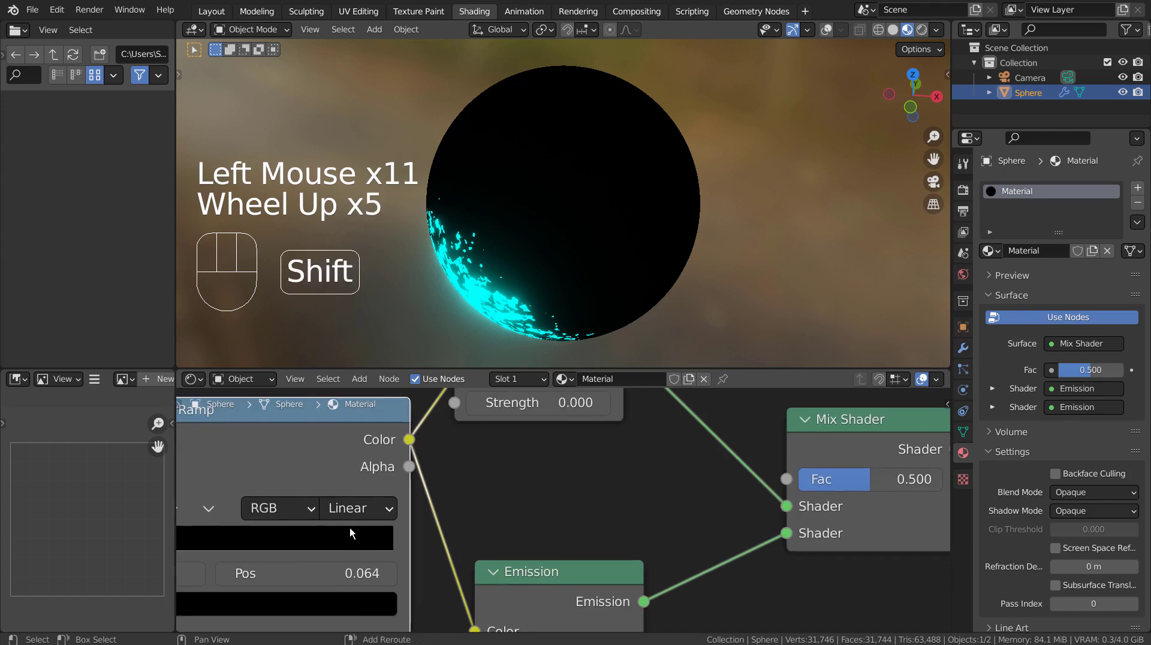
shift+middle_drag(252, 542, 542, 492)
click(484, 500)
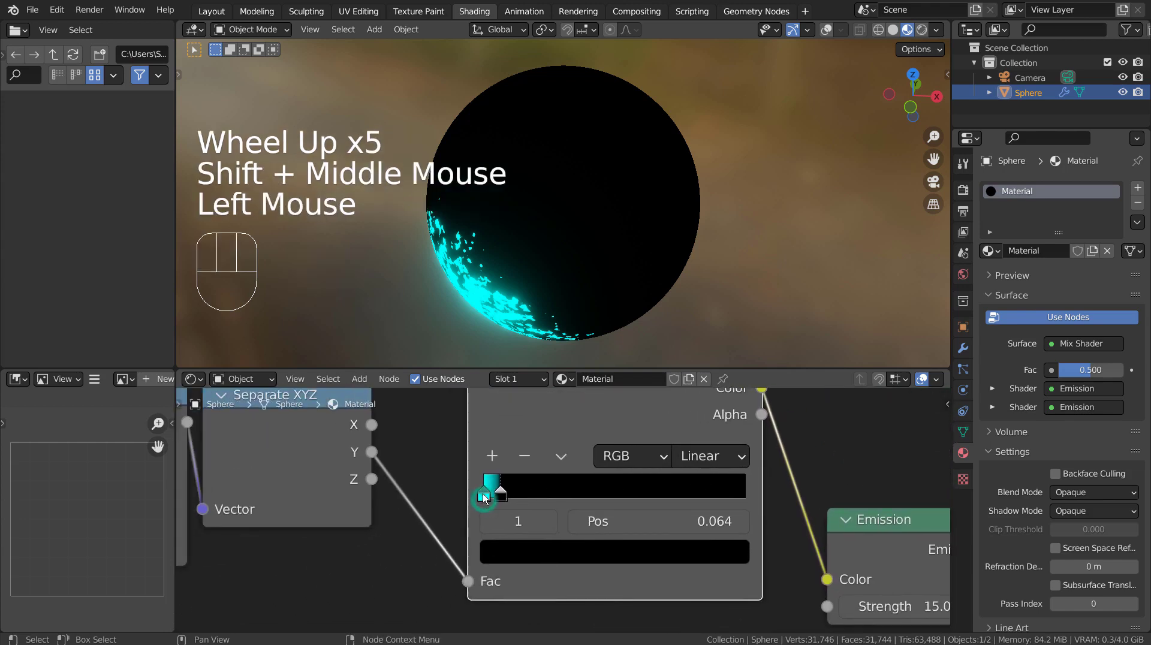
click(484, 498)
click(512, 551)
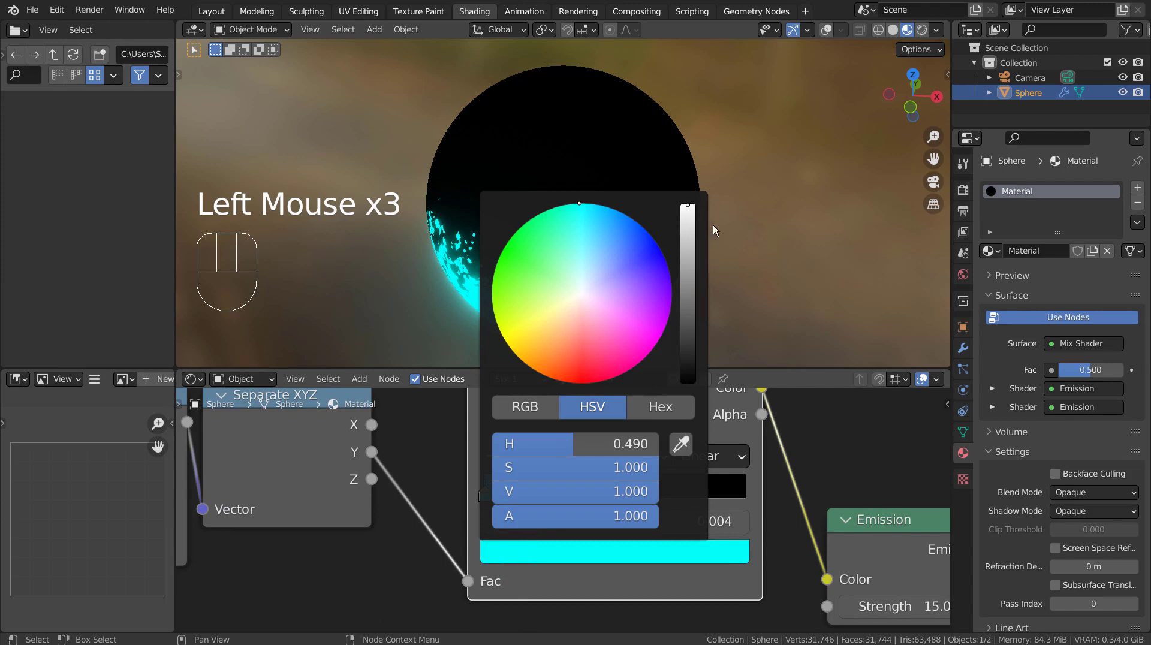
click(583, 294)
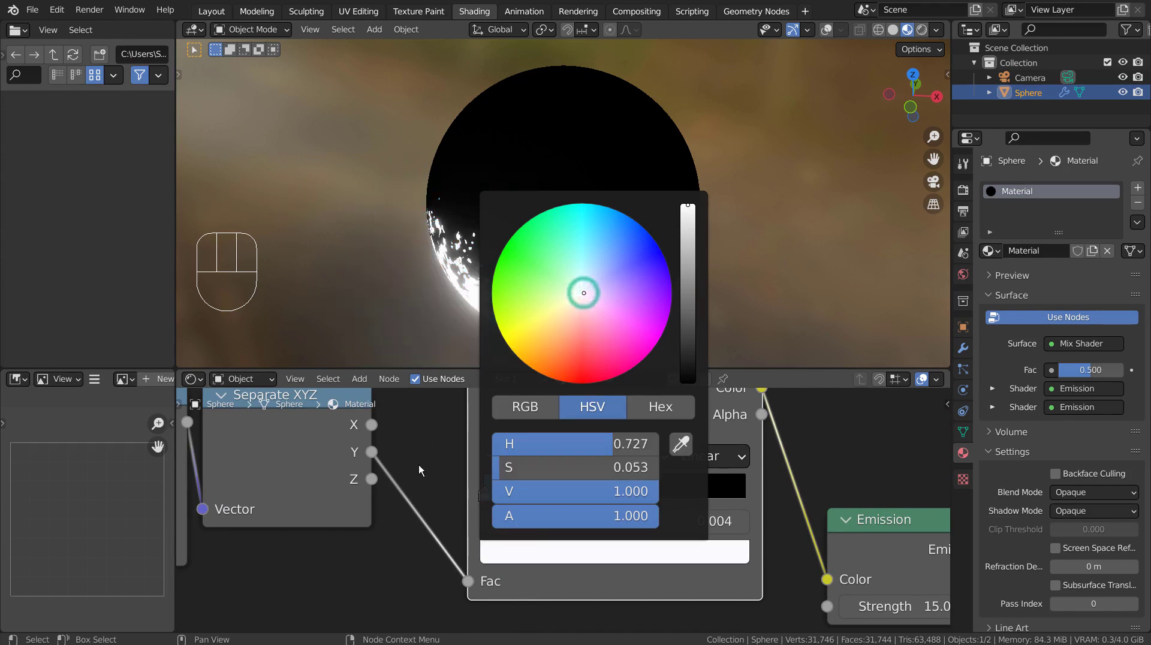
drag(494, 496, 500, 498)
click(485, 494)
Step: Adjust the Multiply node's Value to relight the sphere
shift+middle_drag(359, 554, 859, 530)
click(402, 519)
mouse_move(402, 518)
mouse_down()
mouse_move(448, 518)
mouse_move(316, 518)
mouse_move(447, 518)
mouse_move(401, 520)
mouse_up()
Step: Set the Emission node's Strength to 35
shift+middle_drag(949, 548, 487, 535)
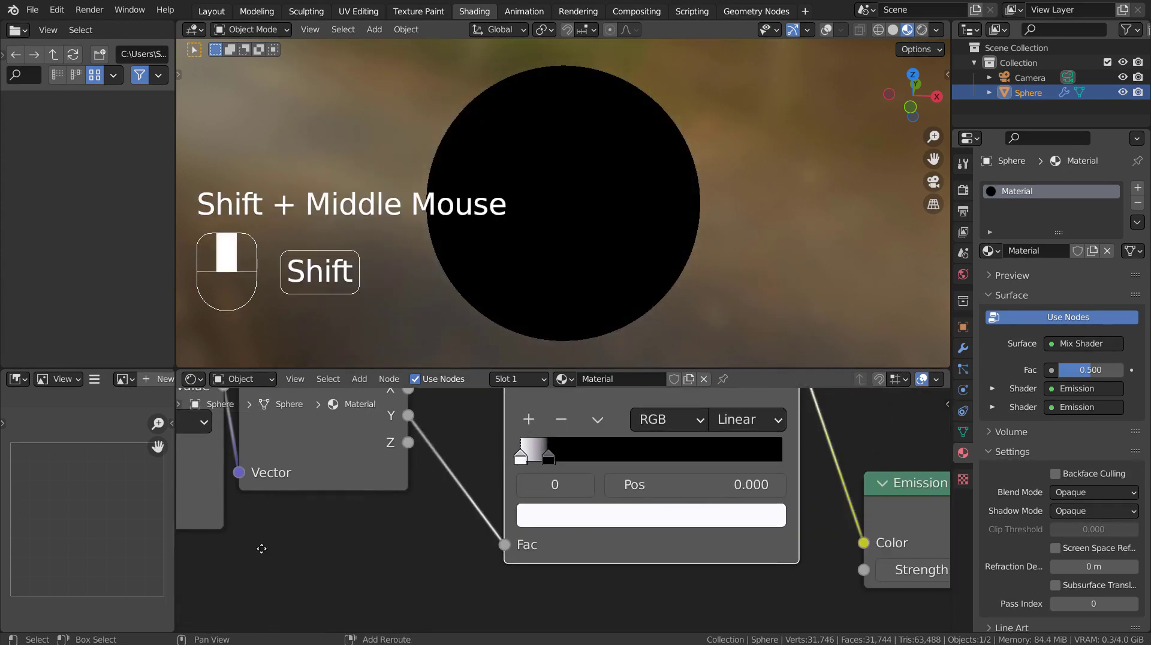
click(566, 520)
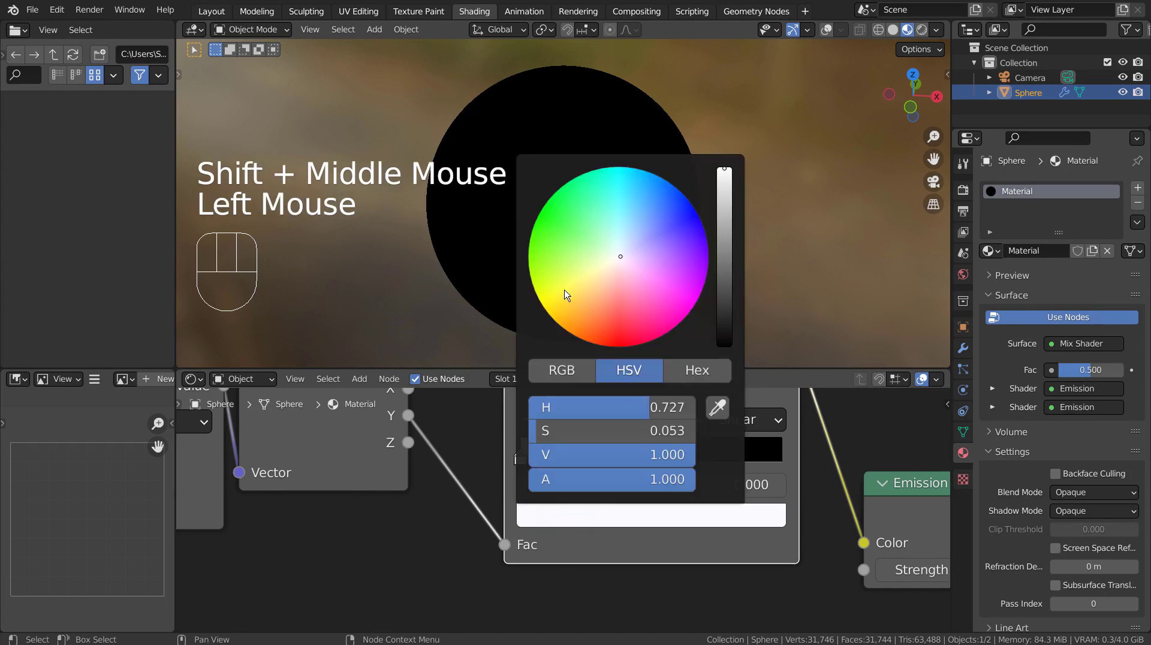
shift+middle_drag(863, 569, 437, 526)
click(511, 527)
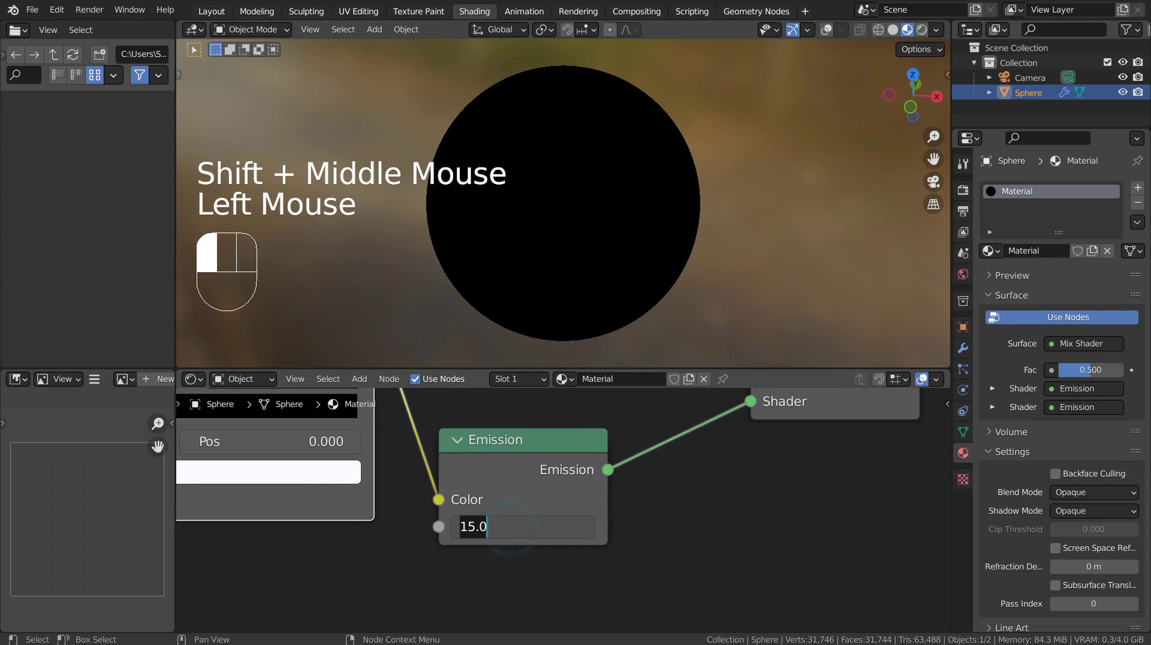
text(35)
key(Return)
Step: Fine-tune the Multiply node's Value to 2.270 to widen the lit edge
shift+middle_drag(288, 532, 750, 516)
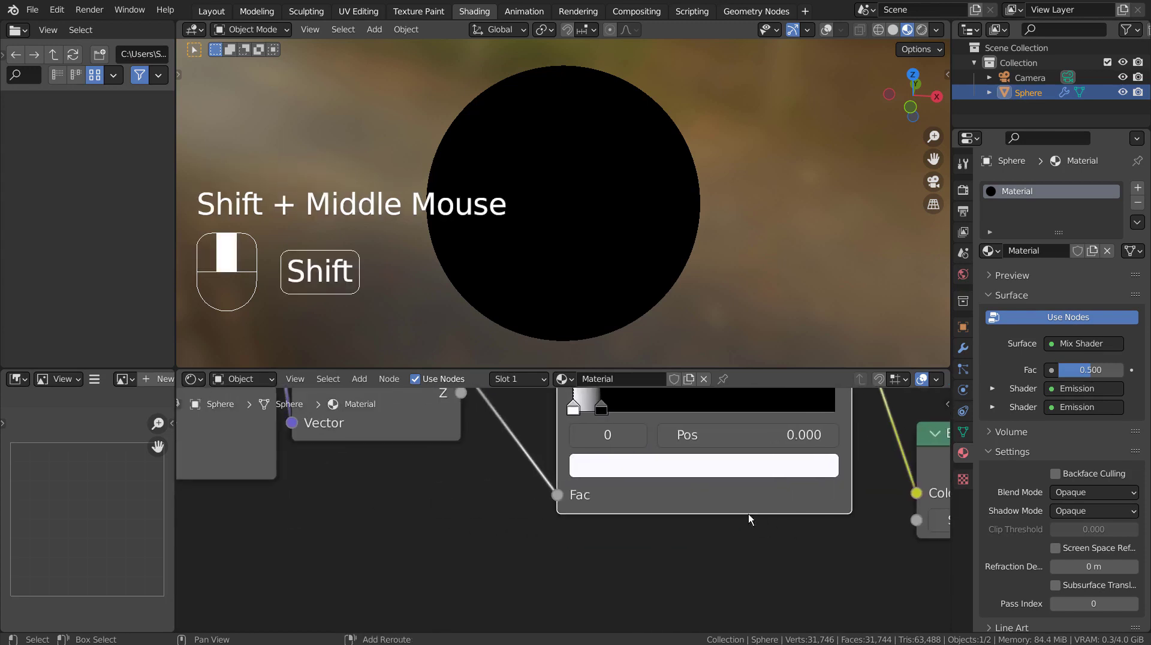
shift+middle_drag(439, 474, 768, 535)
shift+middle_drag(310, 508, 585, 530)
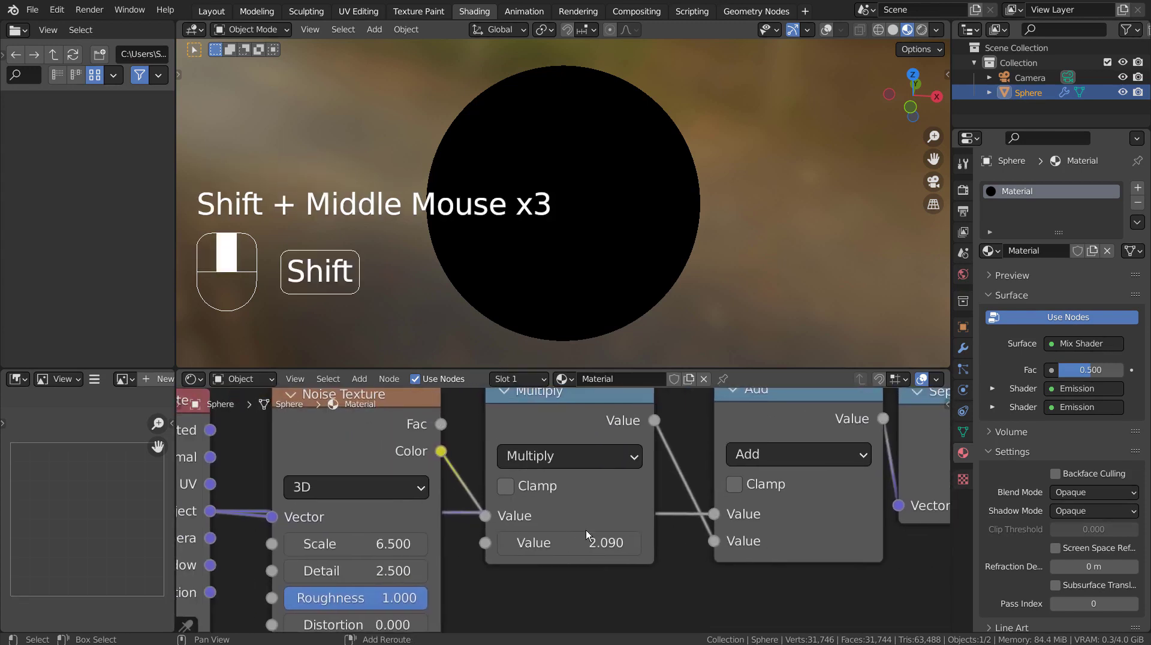
shift+click(574, 545)
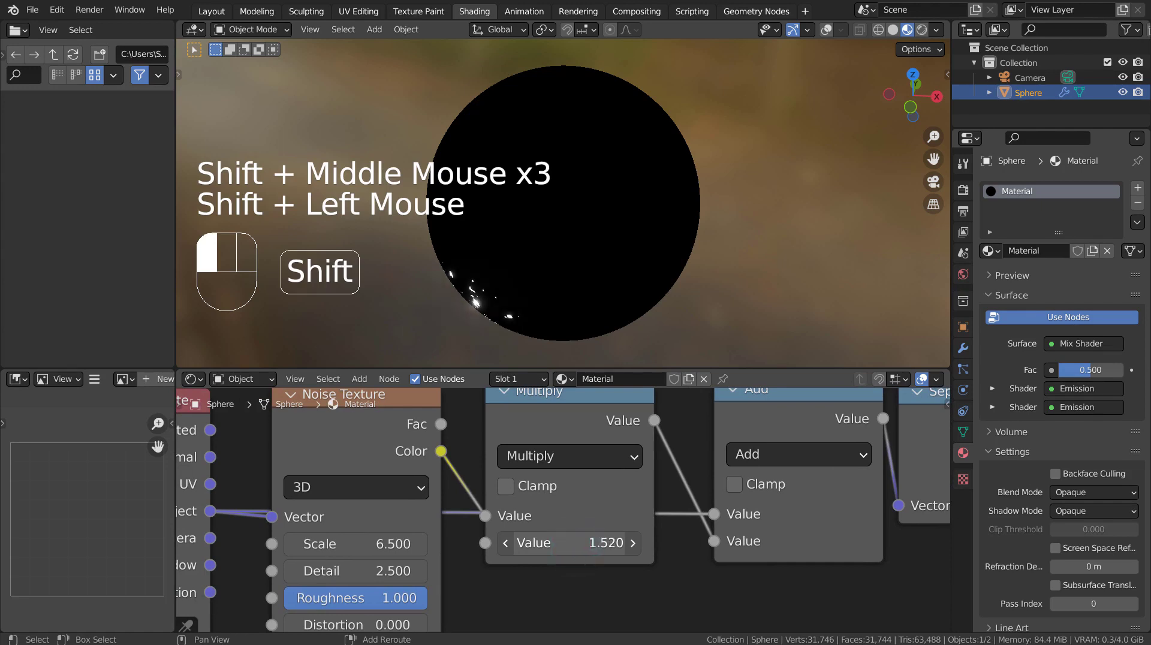
mouse_move(574, 544)
shift+mouse_down()
mouse_move(425, 544)
mouse_move(567, 545)
shift+mouse_up()
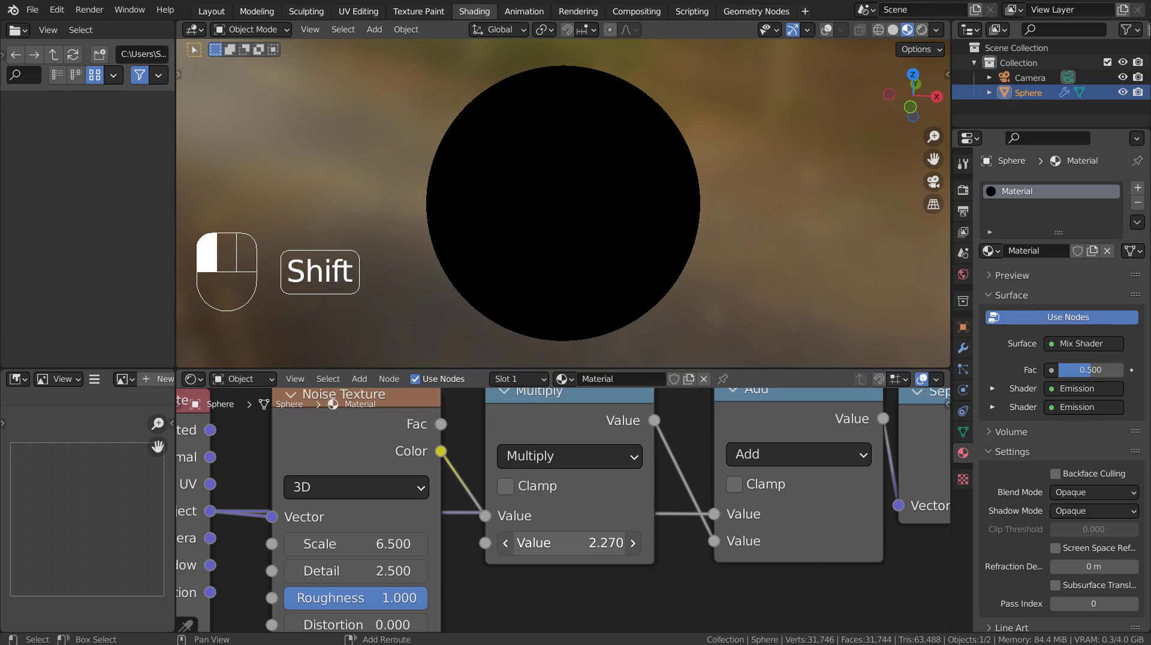
Step: Change the ColorRamp's first stop colour from white to orange
shift+middle_drag(779, 527, 429, 527)
shift+middle_drag(626, 527, 435, 527)
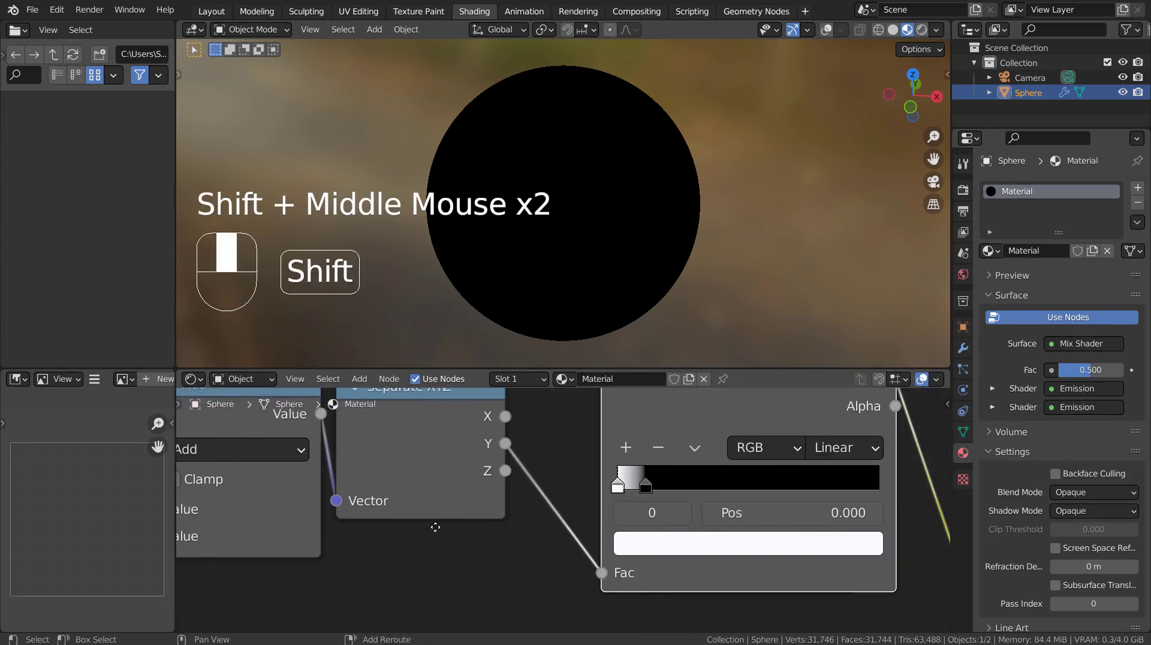
click(710, 544)
drag(742, 209, 755, 202)
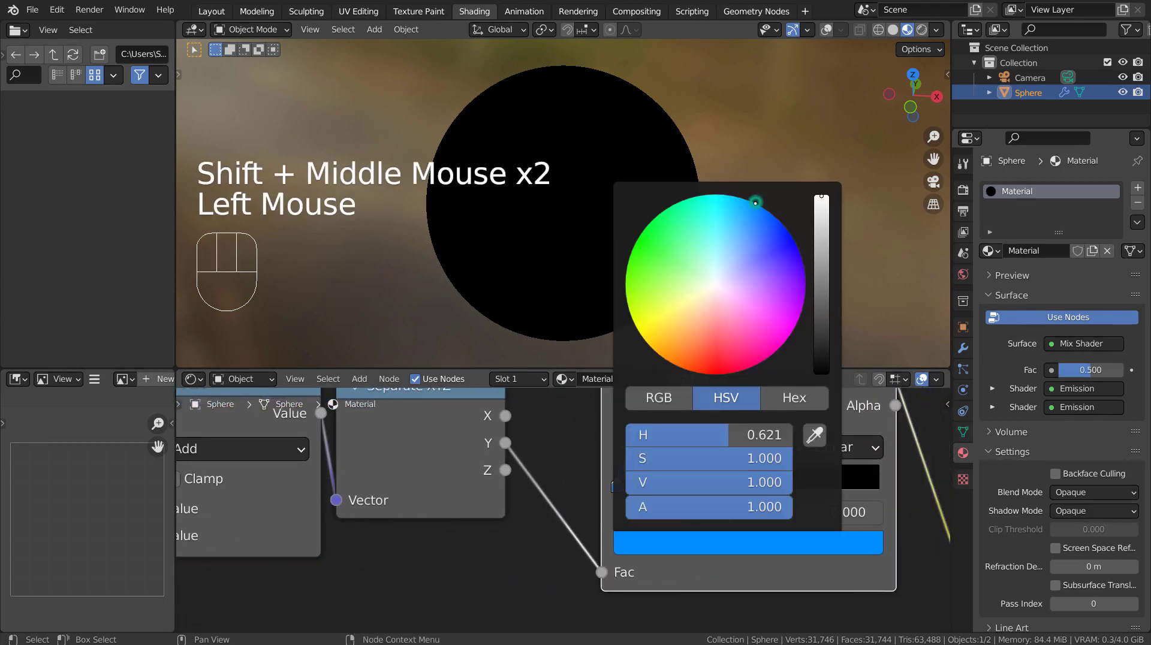
drag(703, 301, 684, 326)
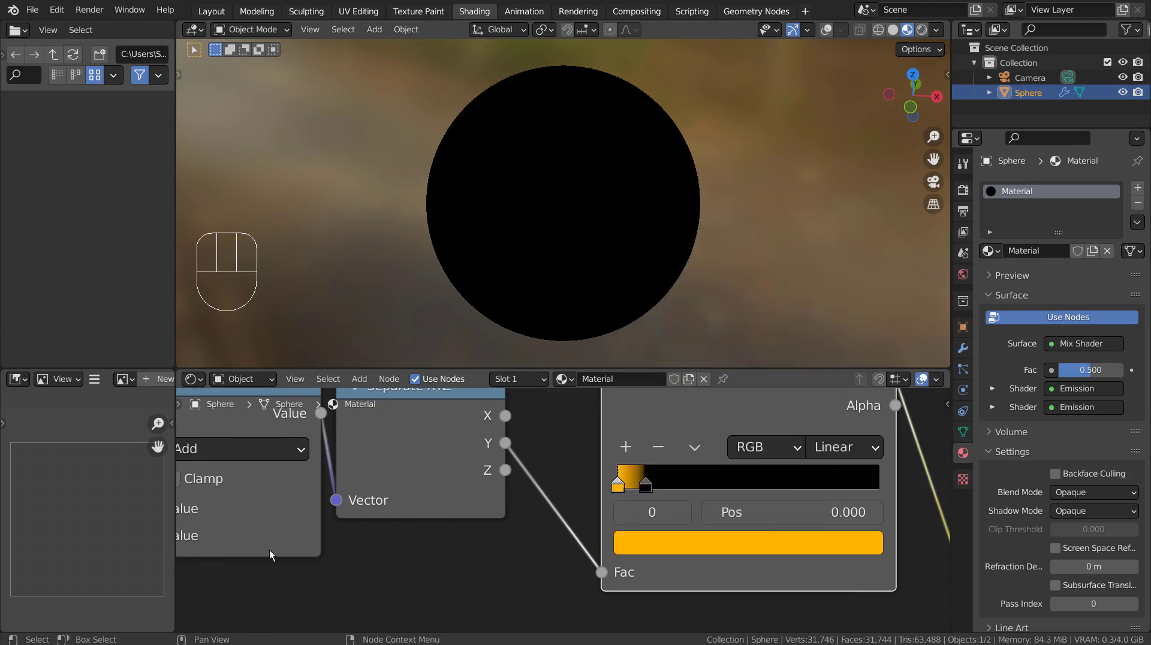
Step: Raise the Emission node's Strength to 355
shift+middle_drag(299, 558, 715, 449)
click(756, 524)
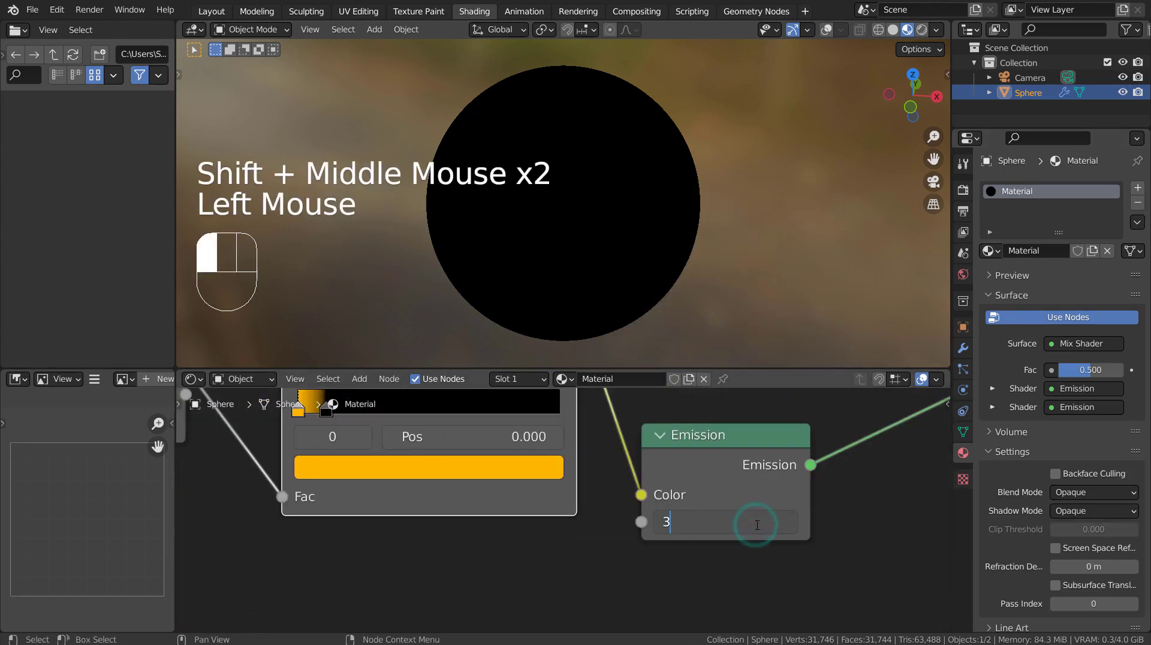
text(55)
key(Return)
shift+middle_drag(424, 626, 739, 586)
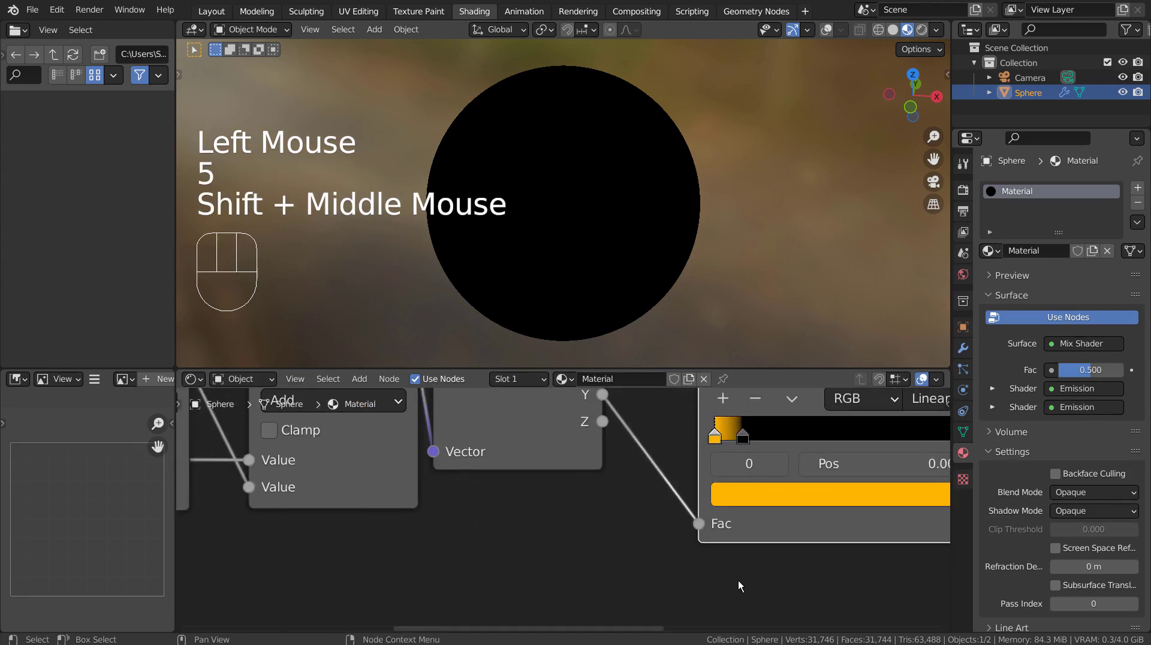
shift+middle_drag(315, 561, 616, 584)
Step: Pan the node editor to show the Noise Texture and Multiply nodes
shift+middle_drag(416, 530, 538, 549)
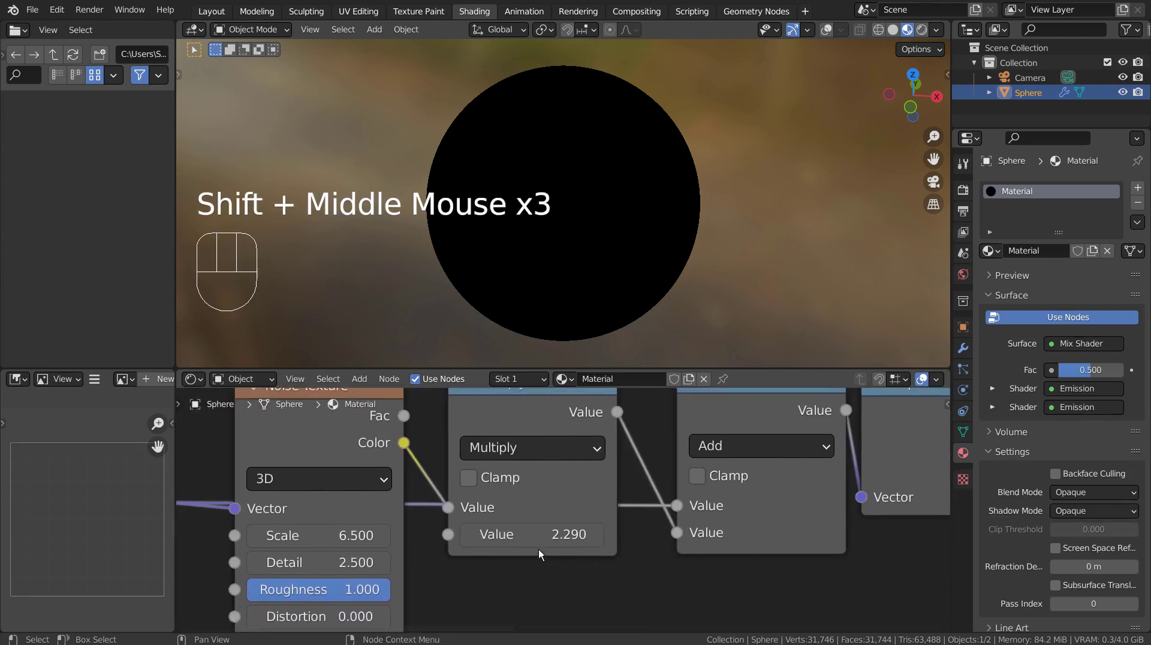